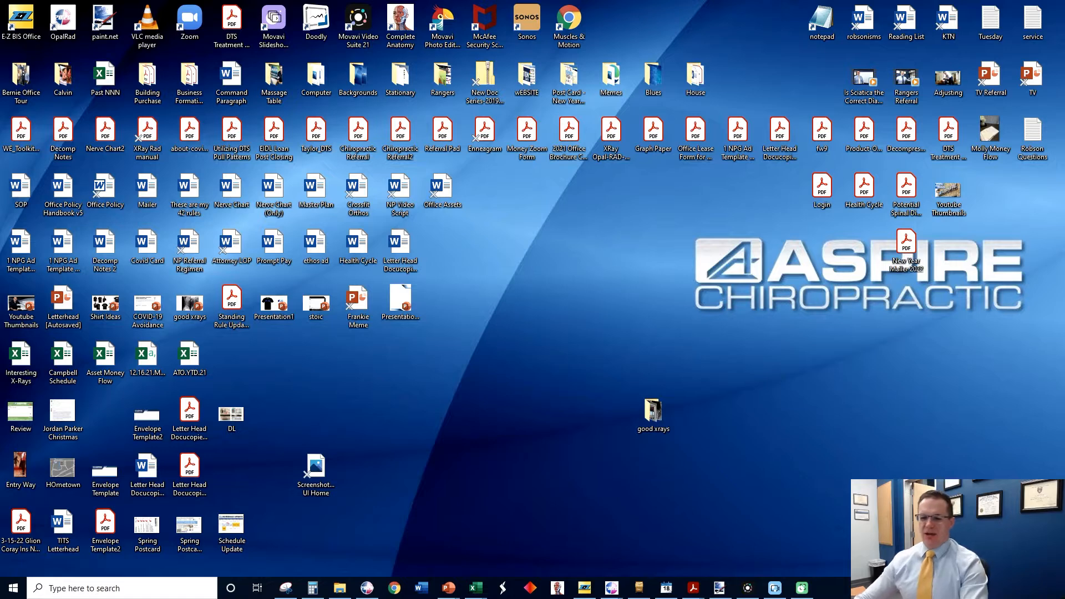
# Switch to Chrome and search the web for "aspire chiropractic" in a new tab.
pyautogui.click(395, 589)
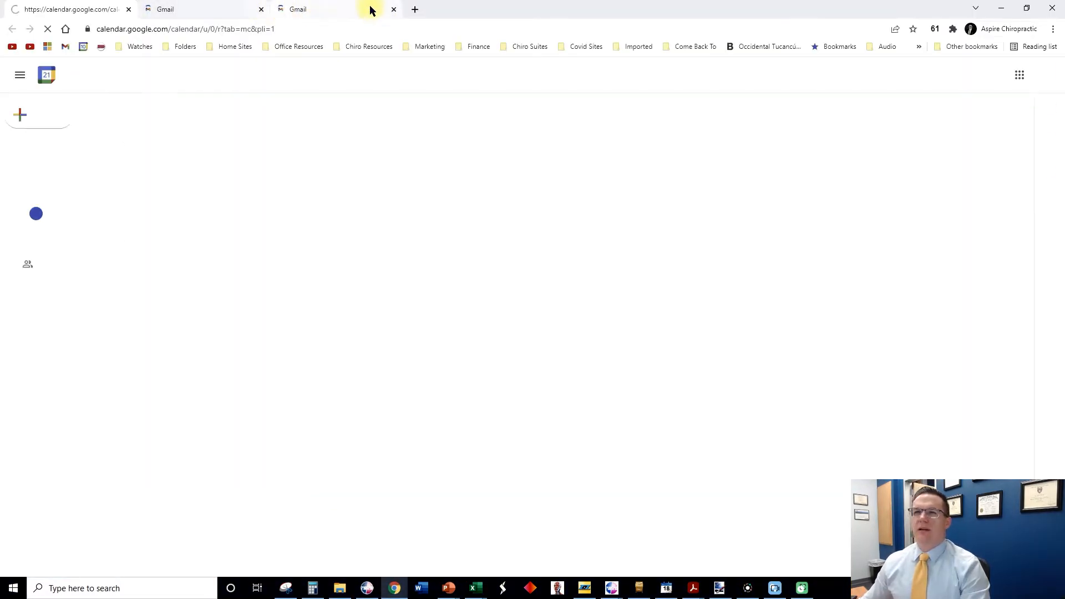
pyautogui.click(414, 9)
pyautogui.write('aspire chir')
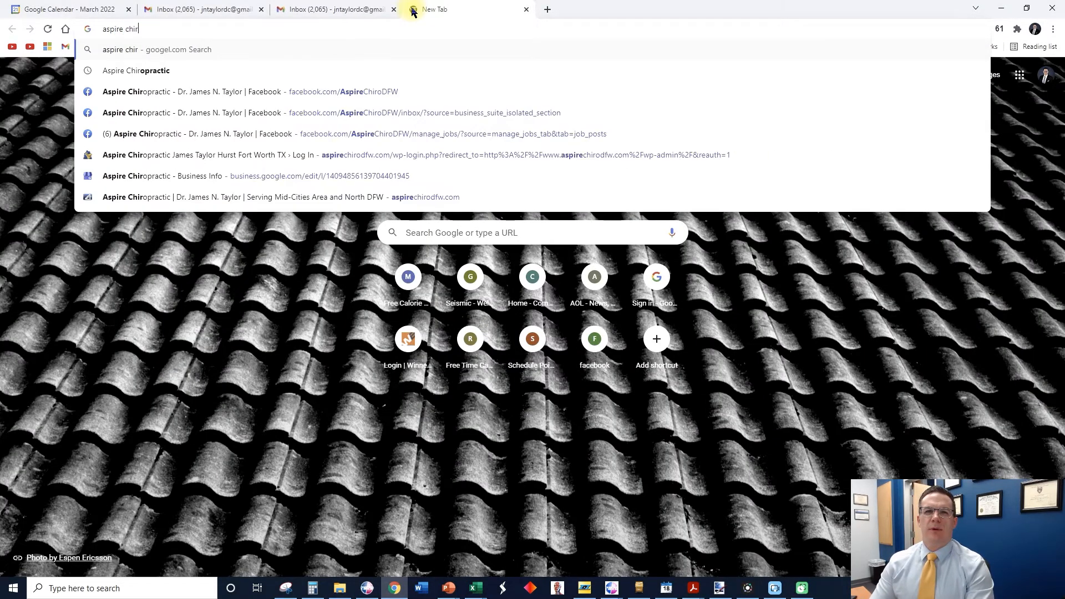
pyautogui.write('oprac ti')
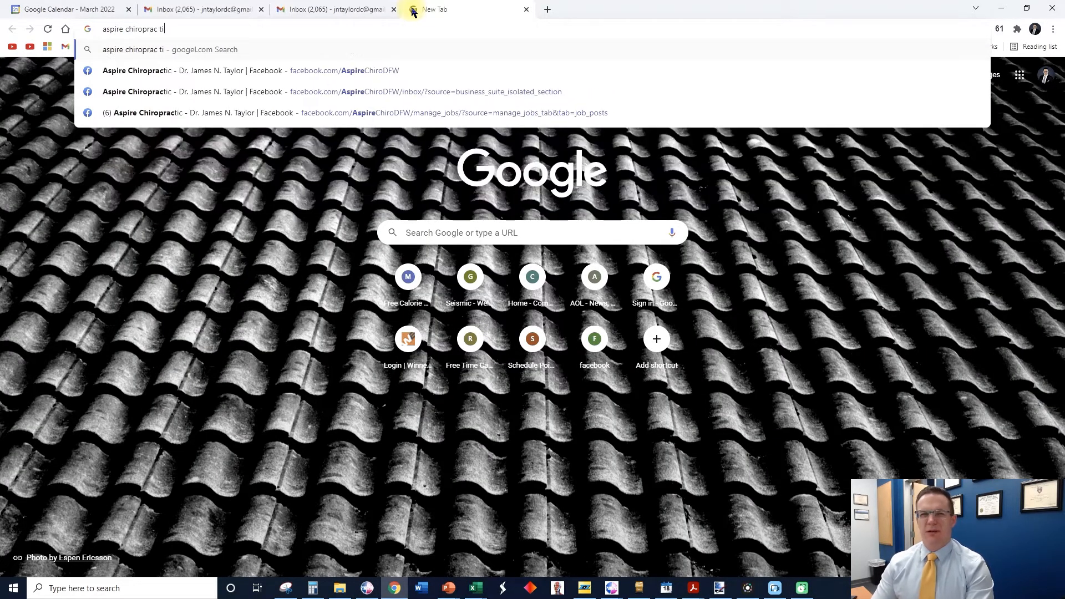
pyautogui.press('BackSpace')
pyautogui.press('BackSpace')
pyautogui.press('BackSpace')
pyautogui.write('tic')
pyautogui.press('Return')
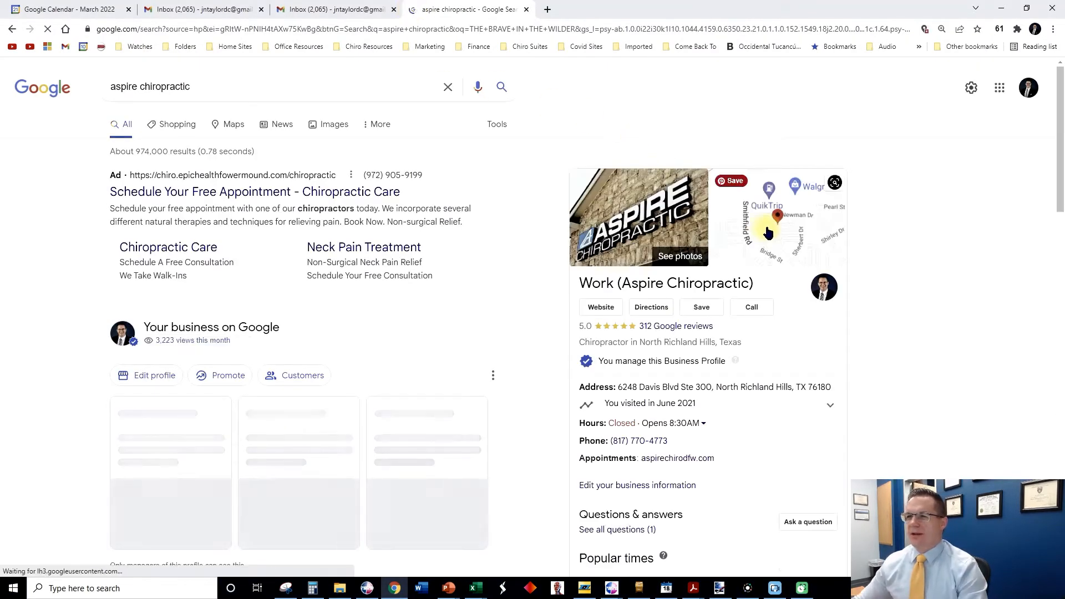
# Open the practice's location in Google Maps, clear the place search, and zoom out to the surrounding area.
pyautogui.click(659, 385)
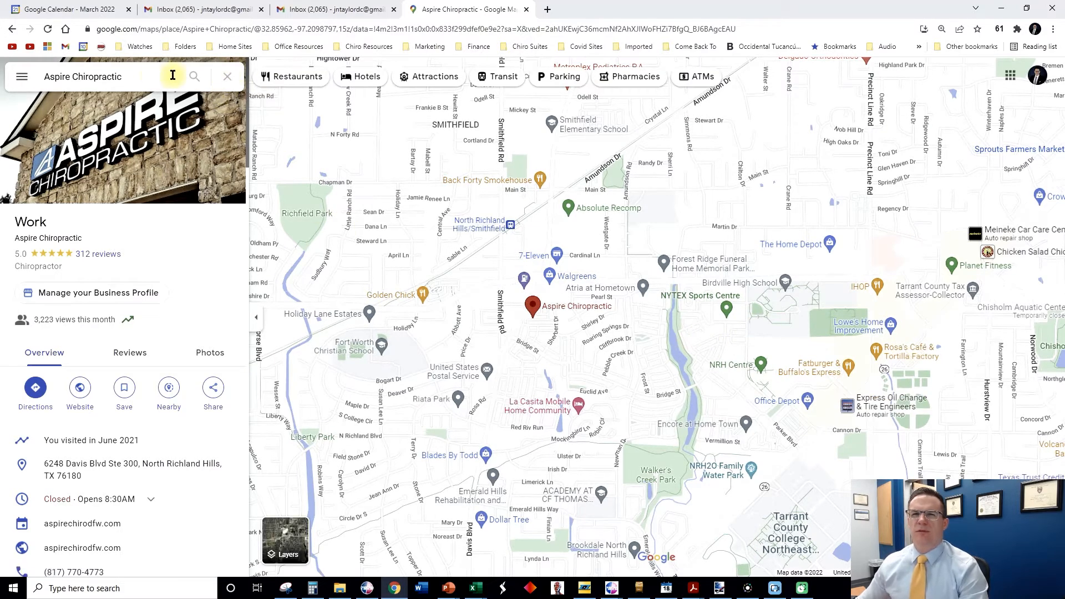
pyautogui.click(229, 80)
pyautogui.scroll(-2, 541, 228)
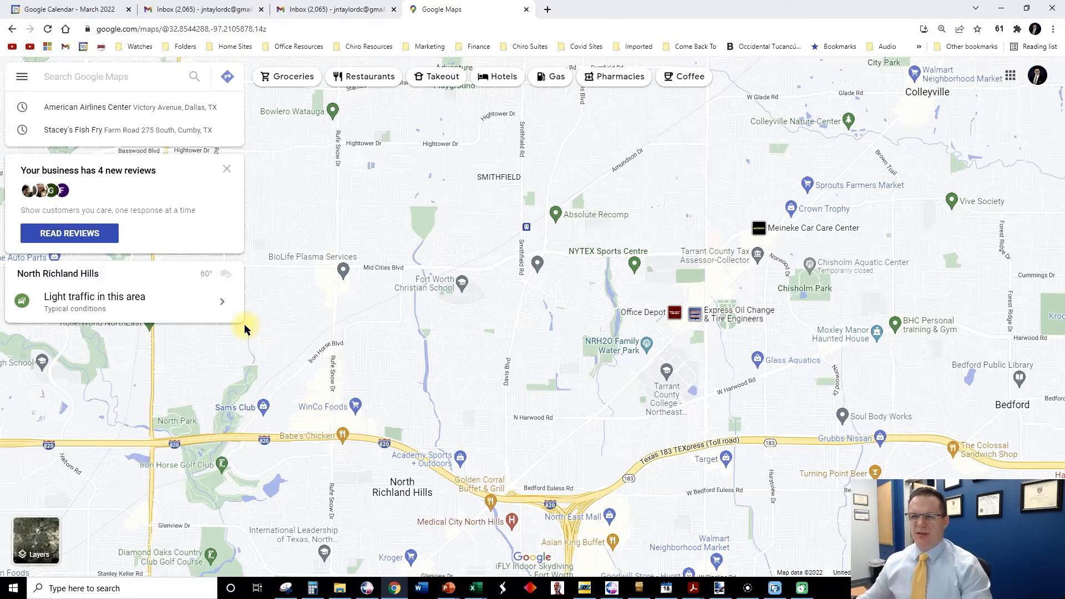
# Switch to Presentation2 in PowerPoint and paste the captured map screenshot onto the blank first slide.
pyautogui.click(448, 588)
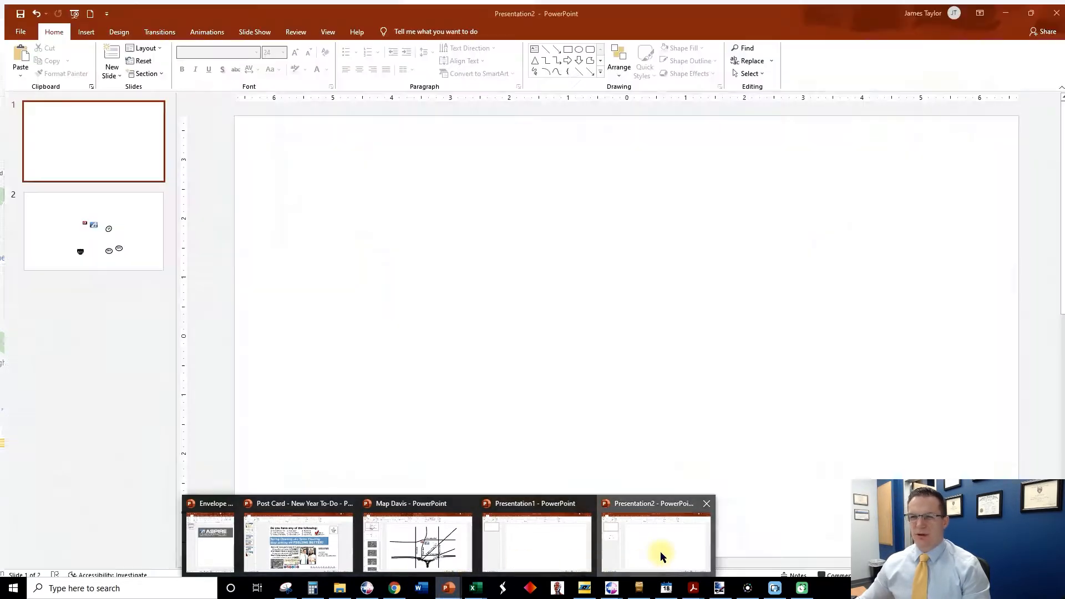
pyautogui.click(660, 552)
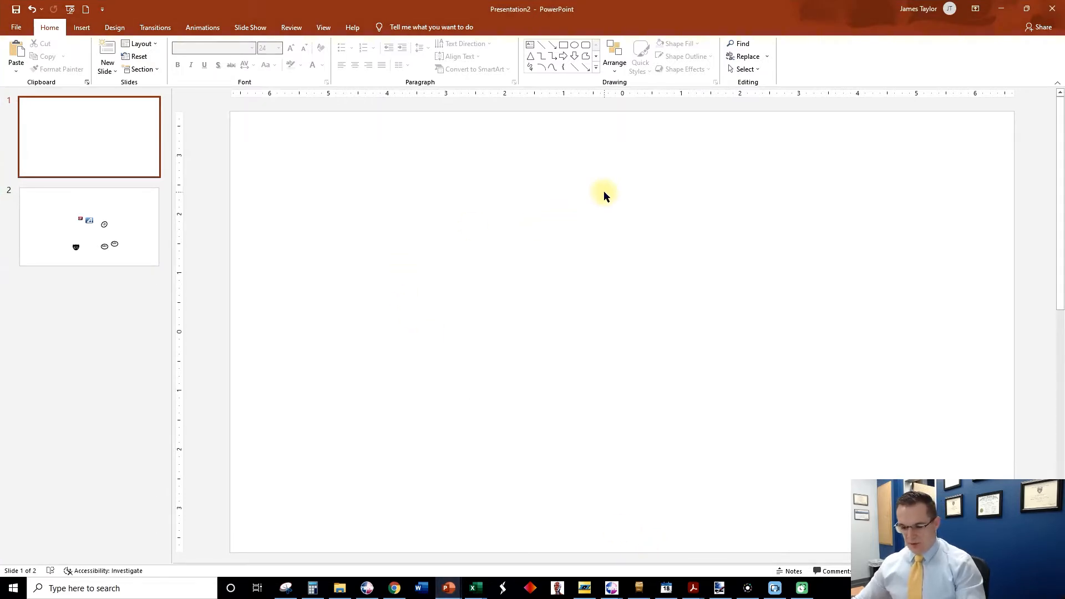
pyautogui.hotkey('ctrl', 'v')
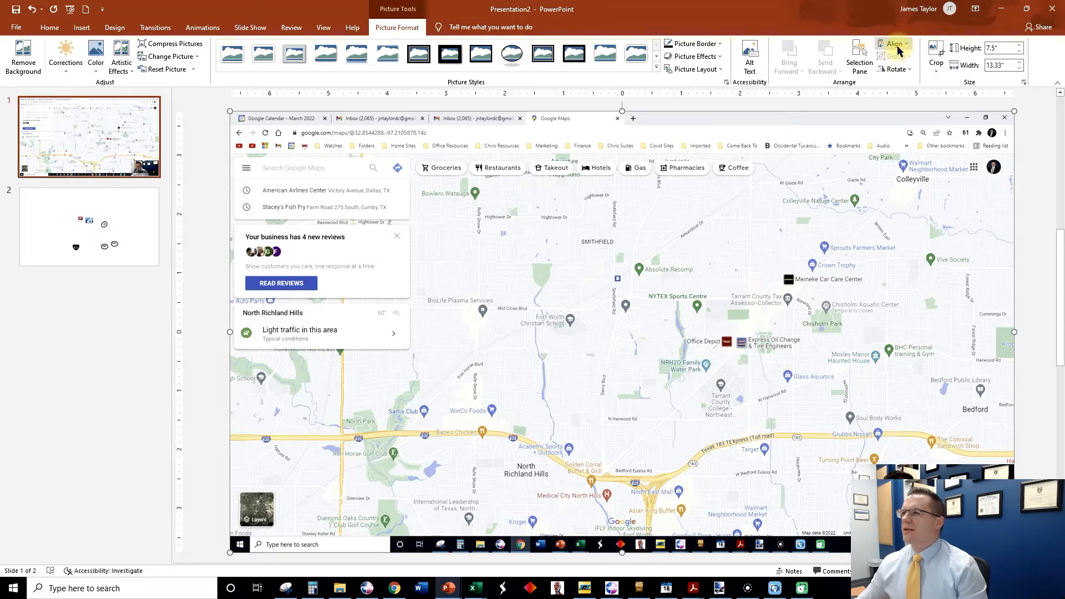
# Crop the browser bars and side panel off the screenshot's top and left, and move the picture toward the slide's centre.
pyautogui.click(936, 54)
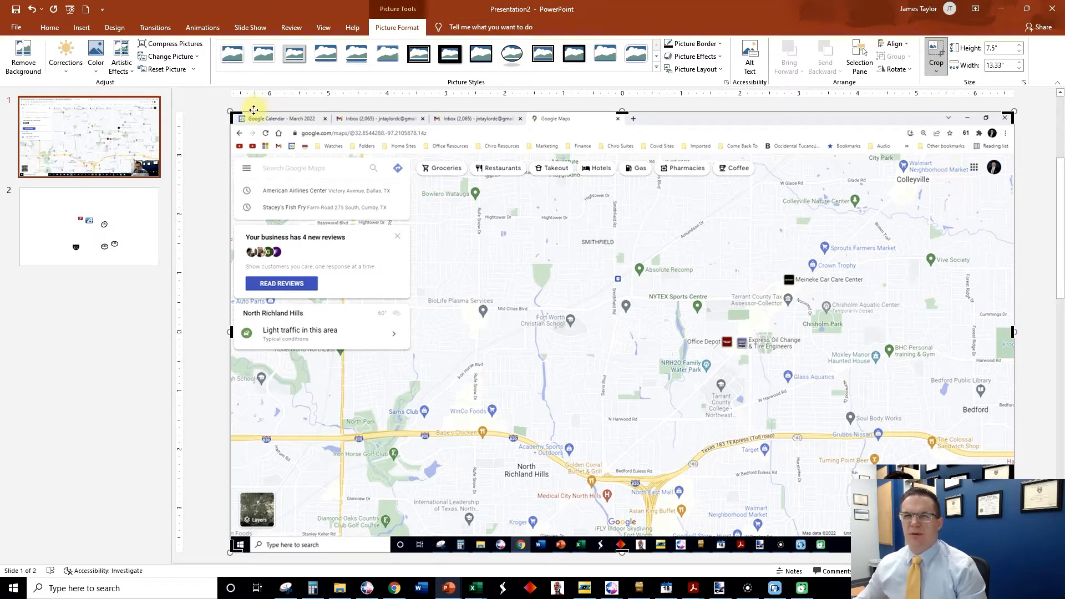
pyautogui.moveTo(233, 117); pyautogui.dragTo(450, 257)
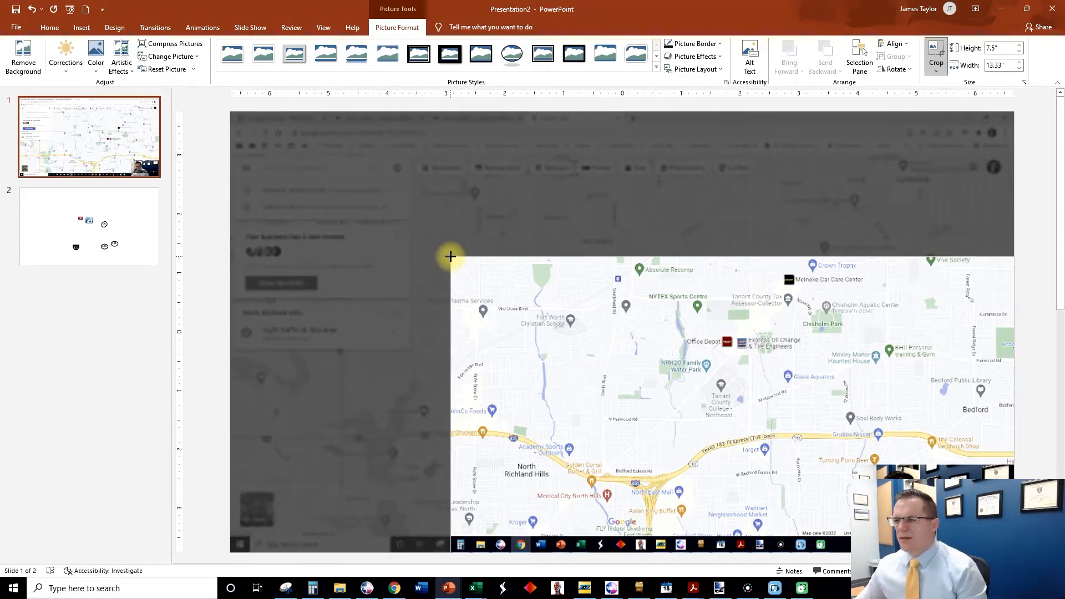
pyautogui.click(982, 252)
pyautogui.moveTo(808, 367); pyautogui.dragTo(681, 277)
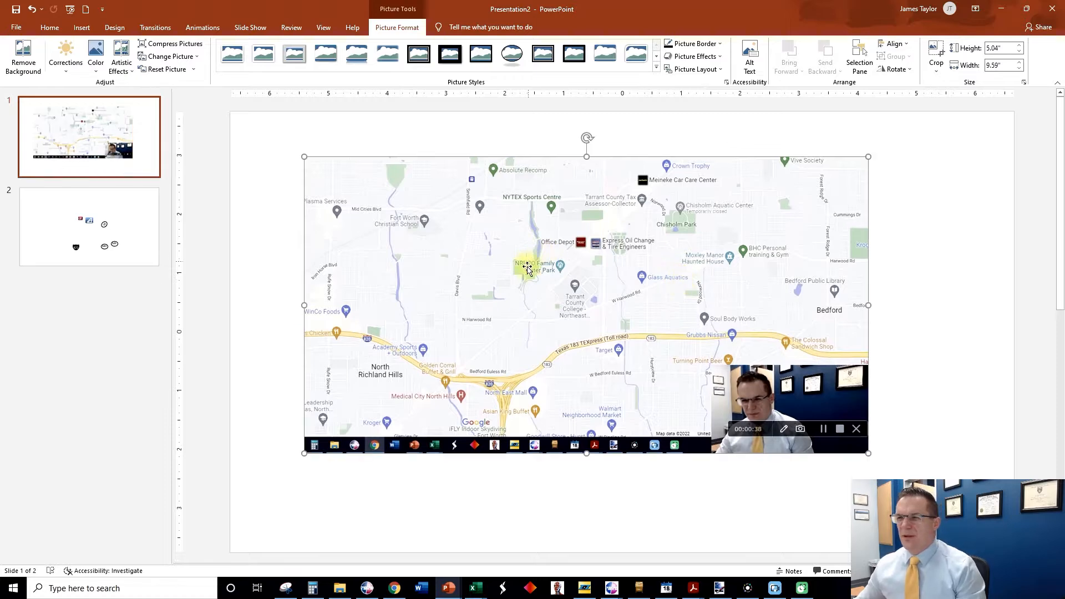
# Crop the webcam area off the map's right side to about 6.44" wide and move the picture to mid-slide.
pyautogui.click(936, 50)
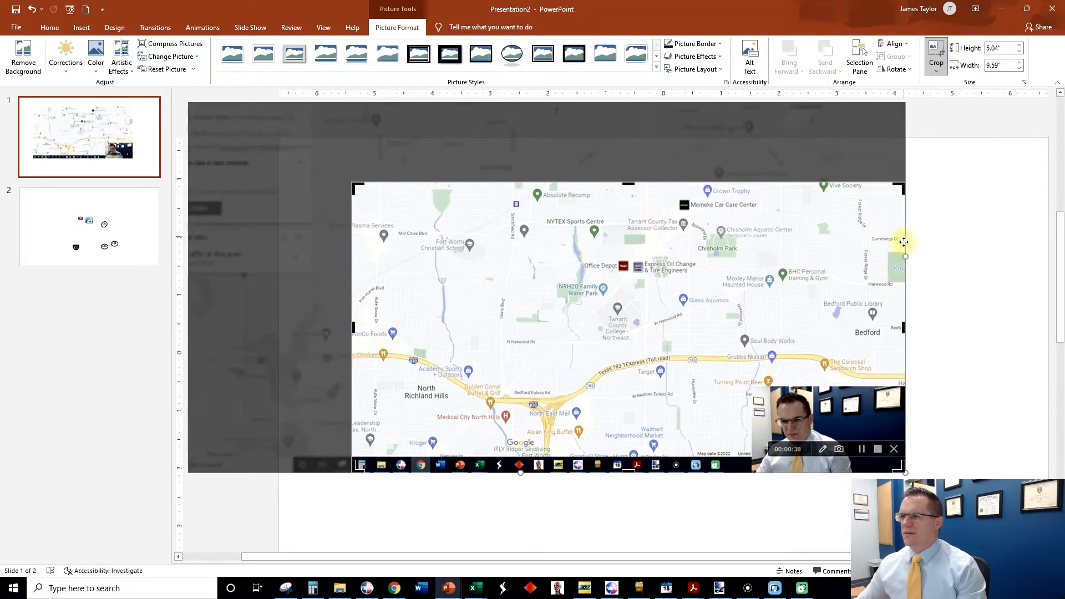
pyautogui.moveTo(902, 327); pyautogui.dragTo(686, 332)
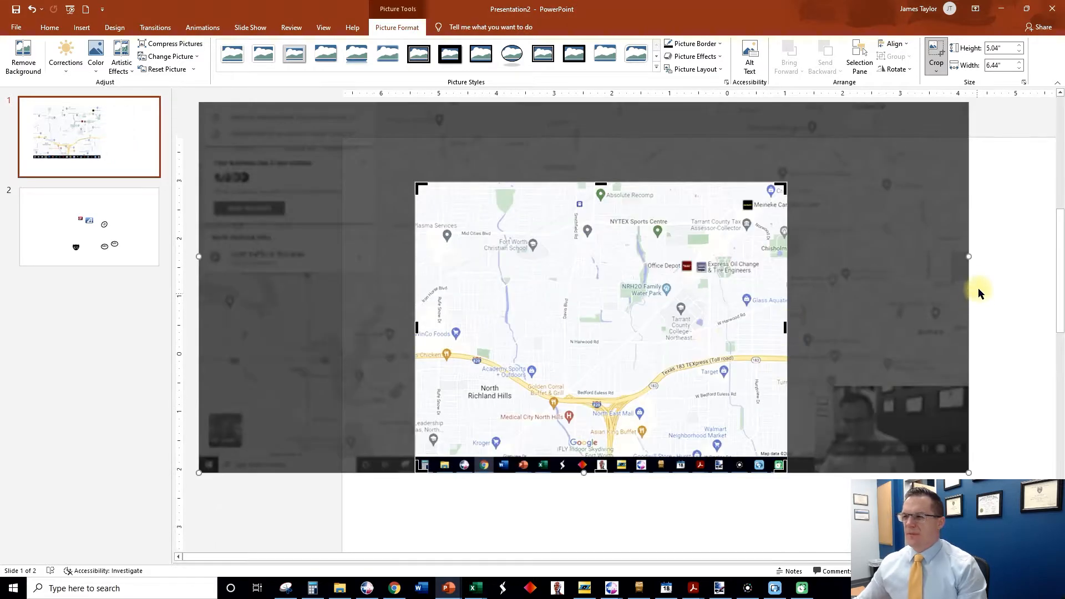
pyautogui.click(997, 258)
pyautogui.moveTo(572, 304); pyautogui.dragTo(666, 316)
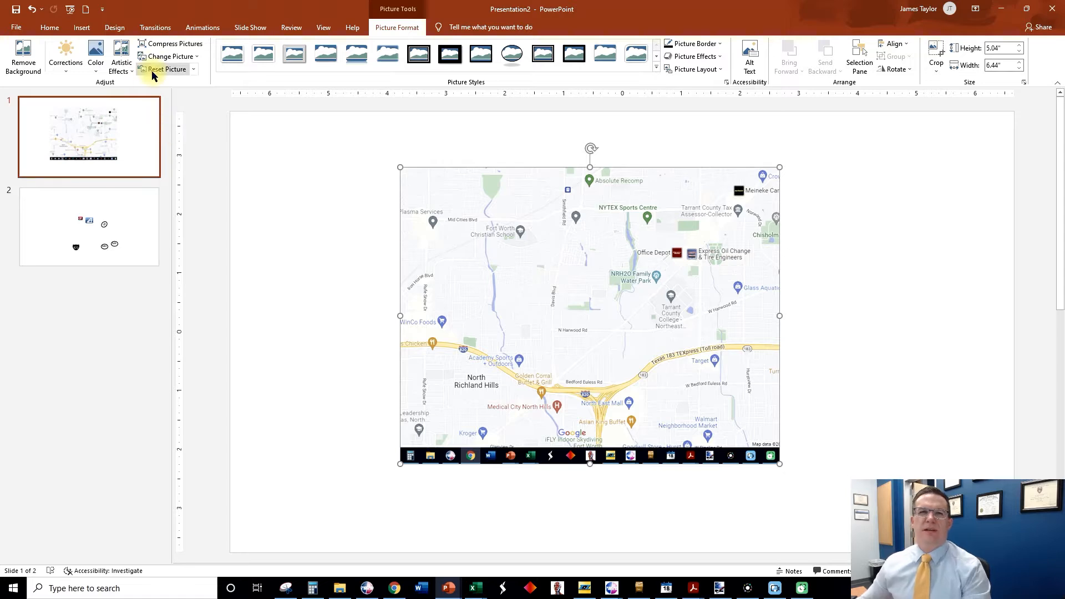
# Draw a straight vertical line about 3" long on the map's east side, from the top edge down to the highway.
pyautogui.click(81, 27)
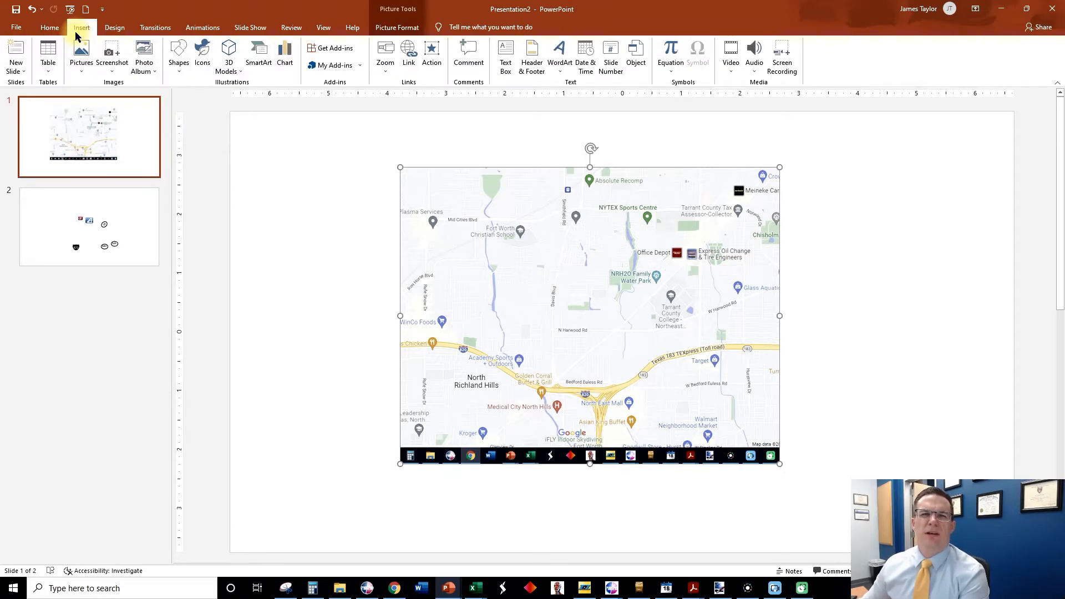
pyautogui.click(179, 55)
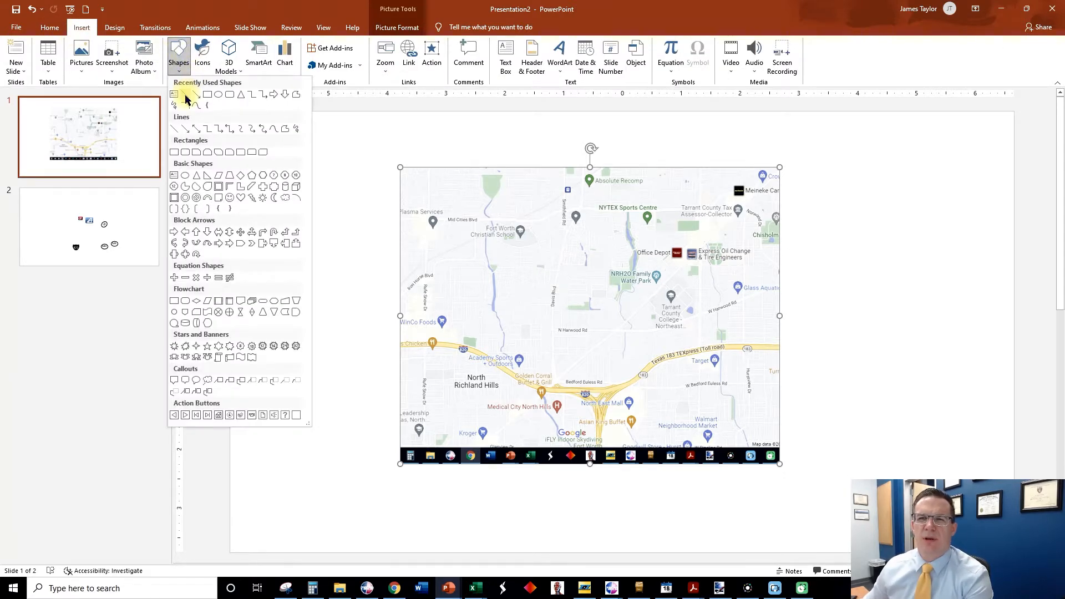
pyautogui.click(186, 98)
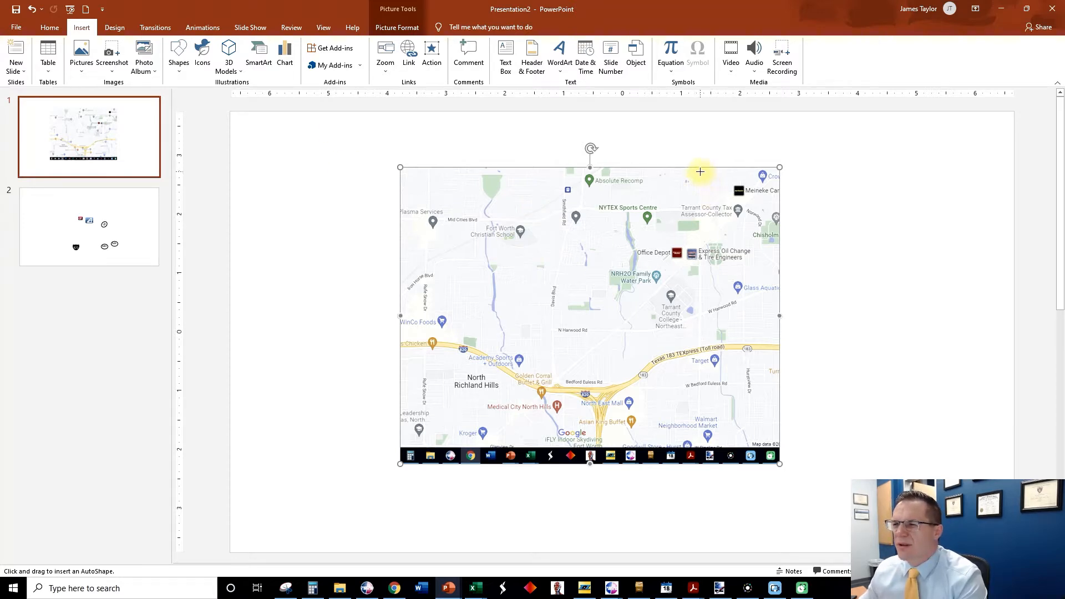
pyautogui.moveTo(700, 171); pyautogui.dragTo(701, 326)
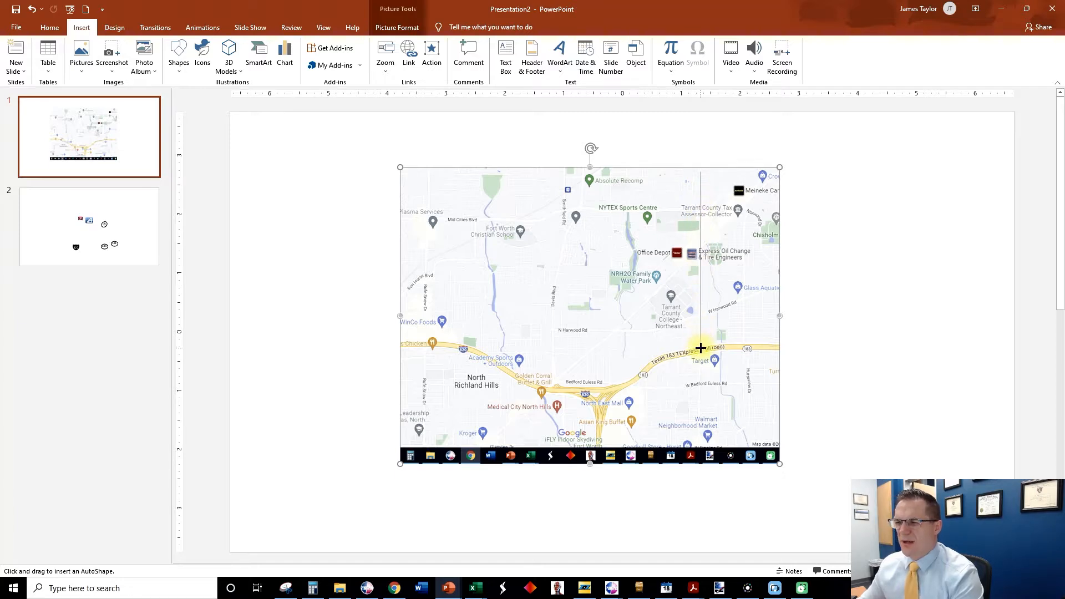
pyautogui.moveTo(700, 347); pyautogui.dragTo(700, 348)
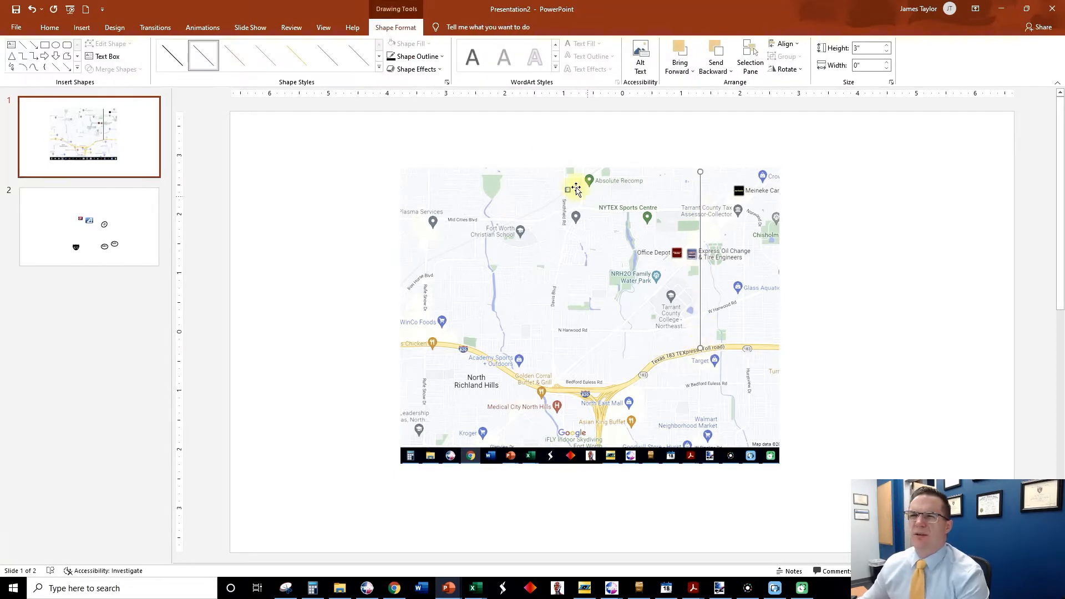
# Format the vertical road line with a black outline and a weight of 4½ pt.
pyautogui.click(413, 56)
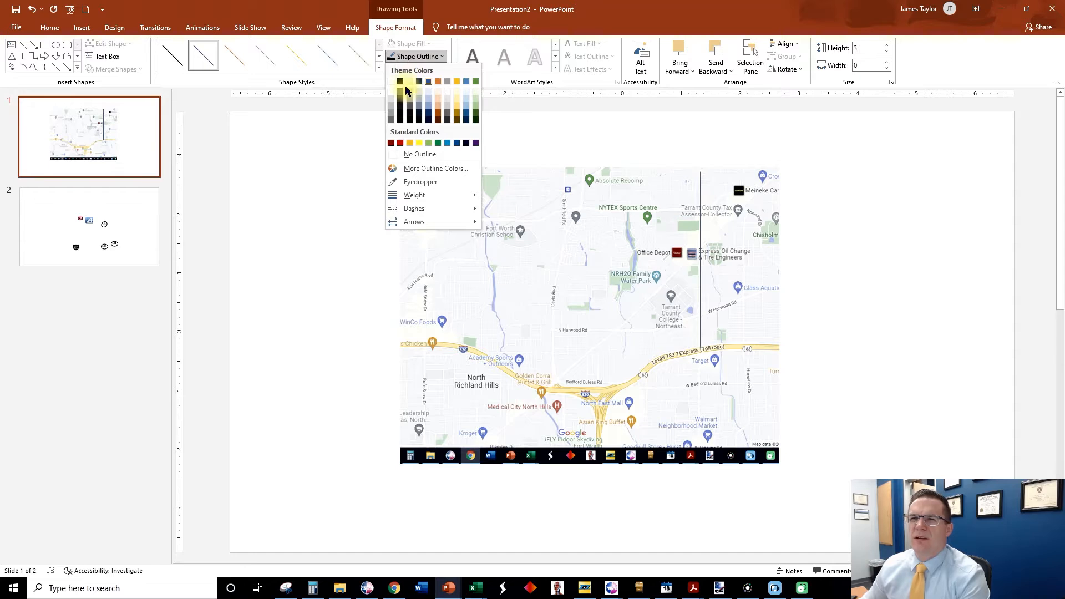
pyautogui.click(400, 81)
pyautogui.click(410, 57)
pyautogui.moveTo(438, 195)
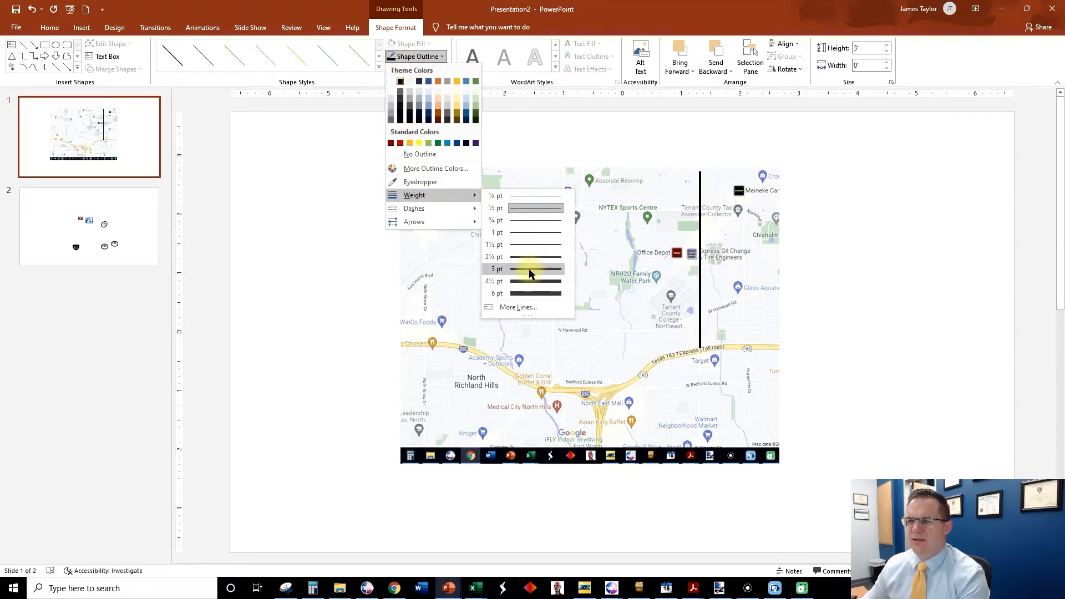
pyautogui.click(527, 282)
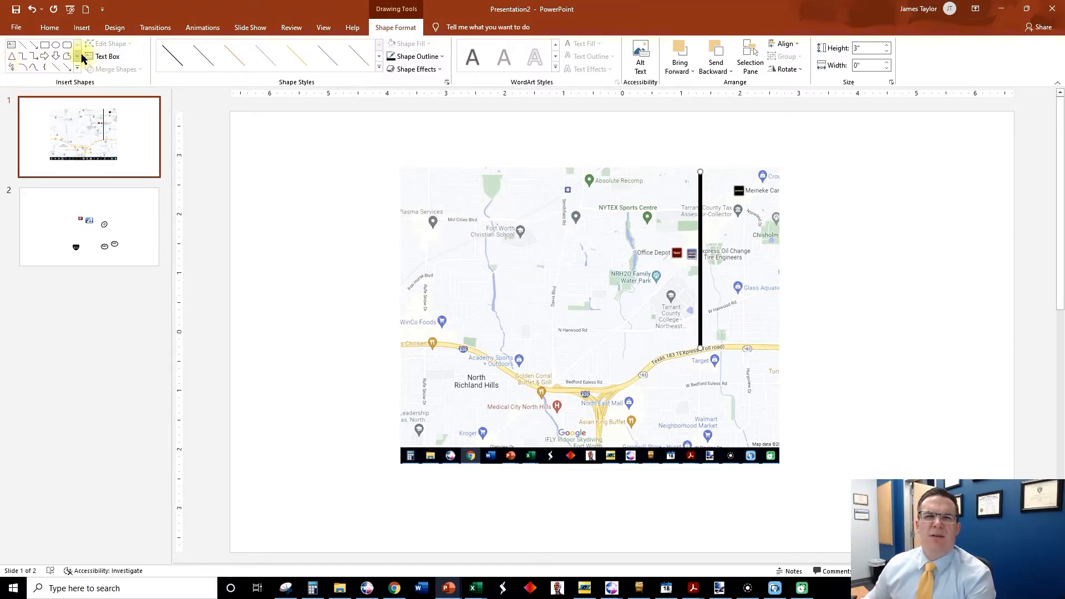
# Trace the east-west highway across the map with a Curve shape about 6.38" wide and 0.84" high.
pyautogui.click(81, 28)
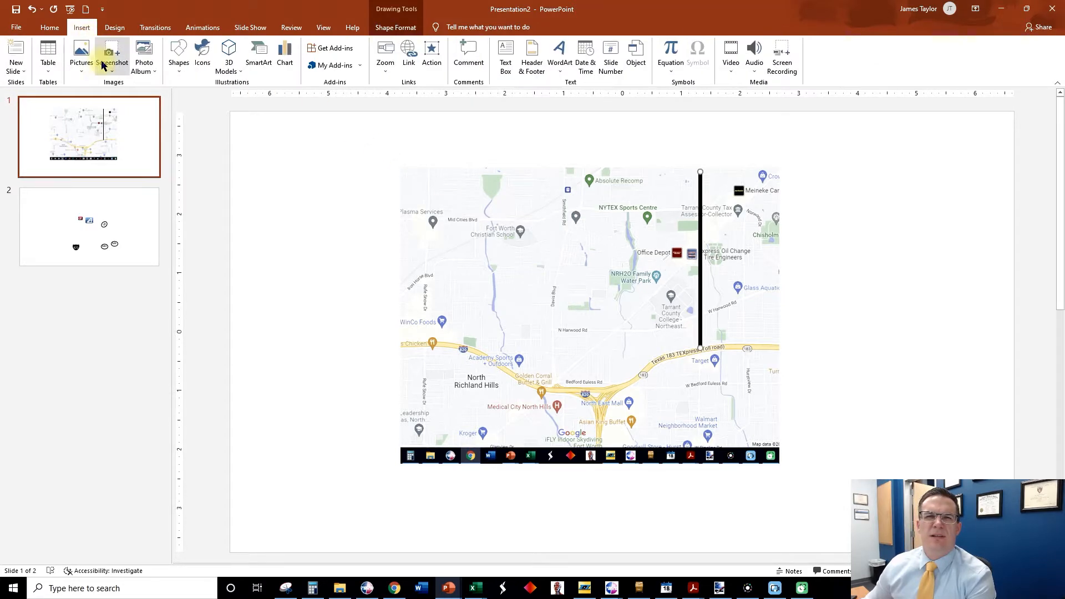
pyautogui.click(179, 55)
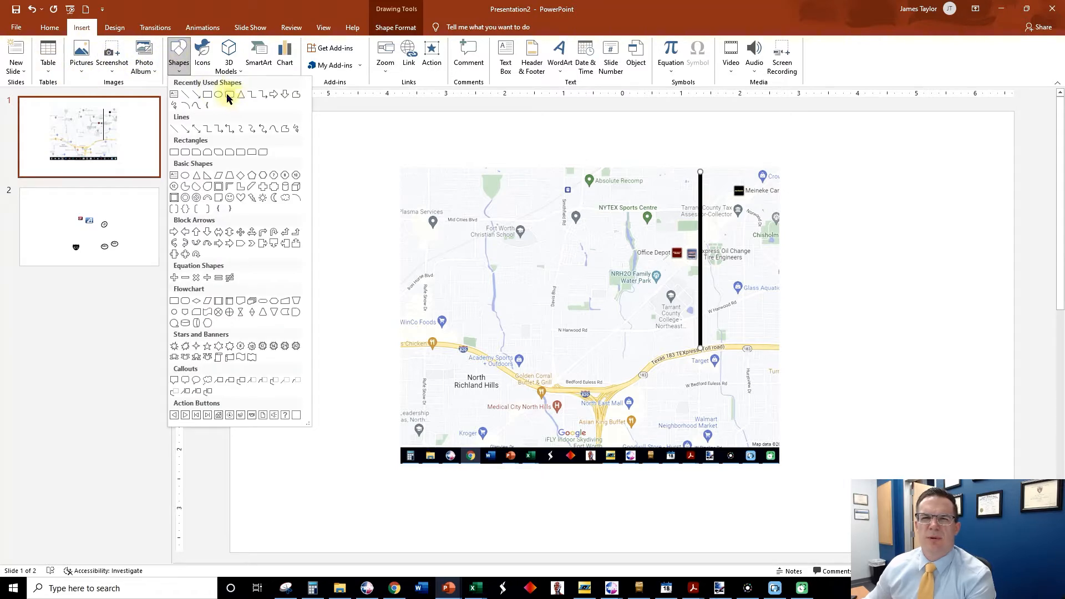
pyautogui.click(195, 107)
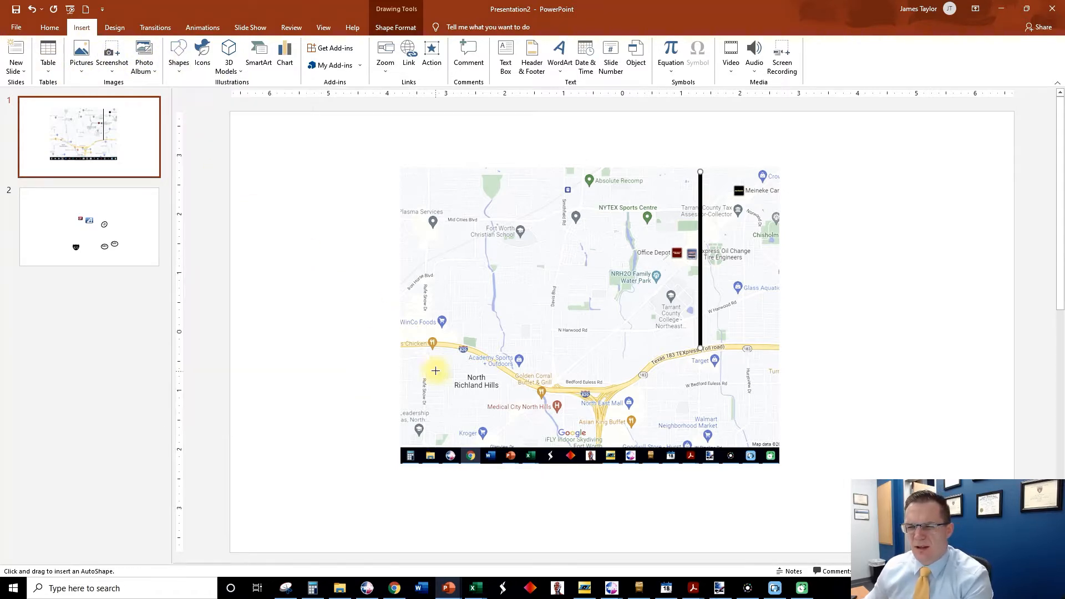
pyautogui.click(399, 346)
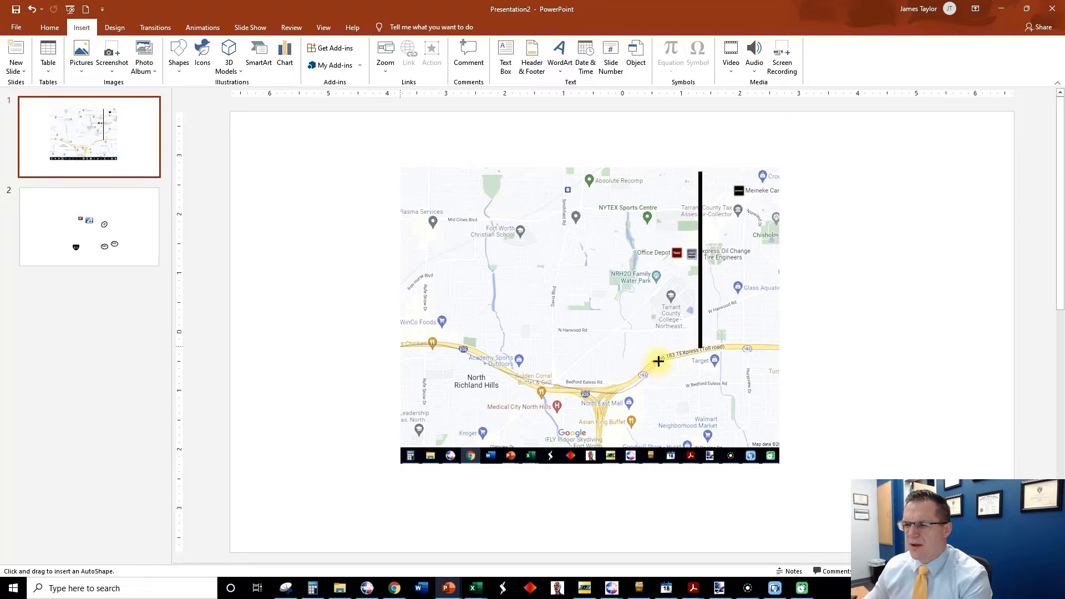
pyautogui.doubleClick(775, 346)
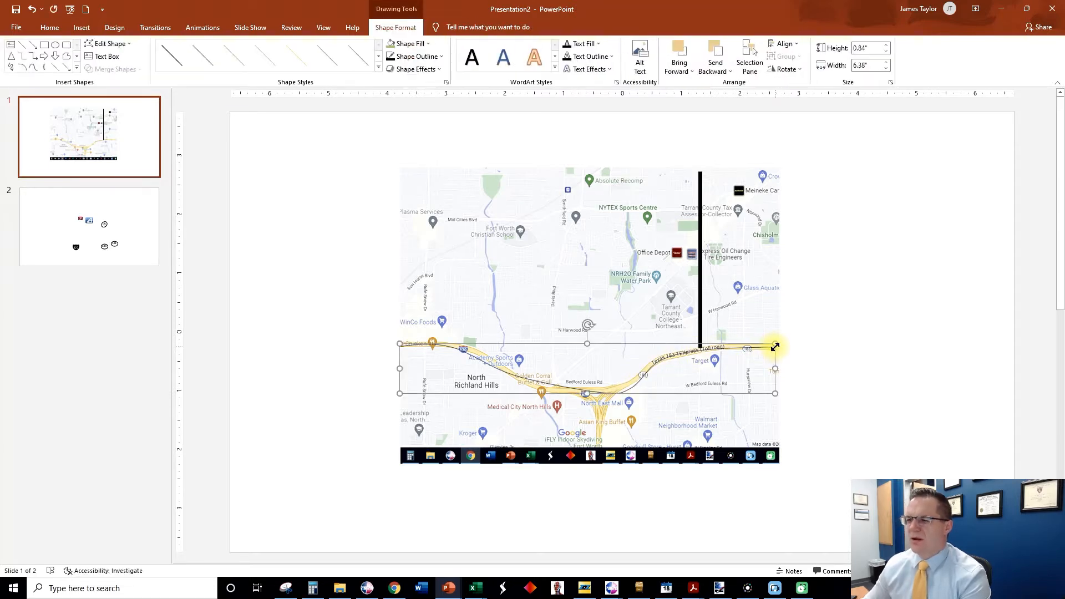
# Format the highway curve with a black outline and a weight of 6 pt.
pyautogui.click(404, 59)
pyautogui.click(403, 82)
pyautogui.click(415, 56)
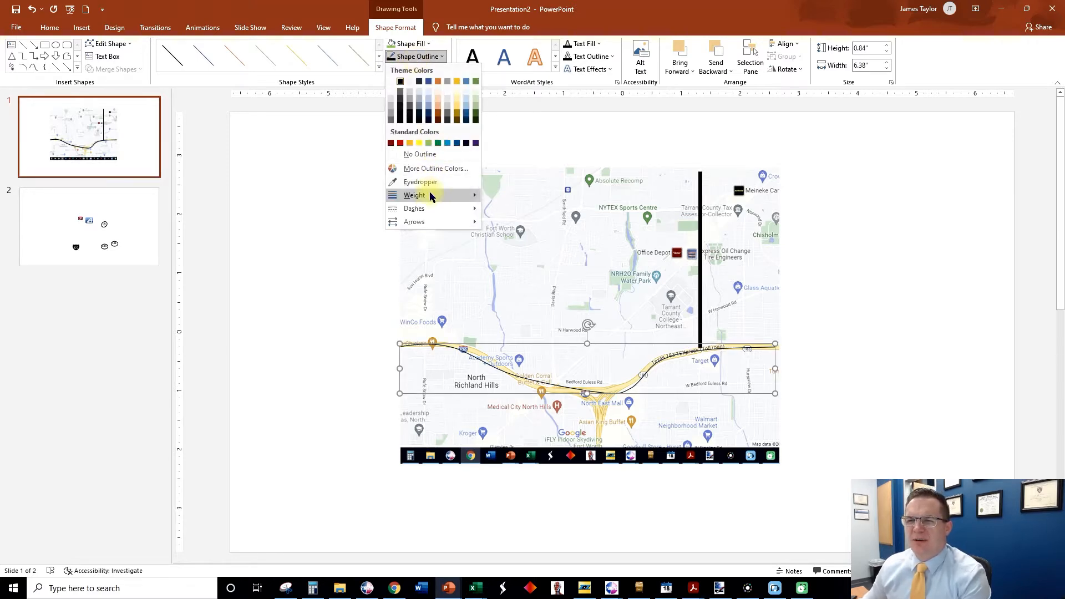
pyautogui.moveTo(430, 195)
pyautogui.click(506, 292)
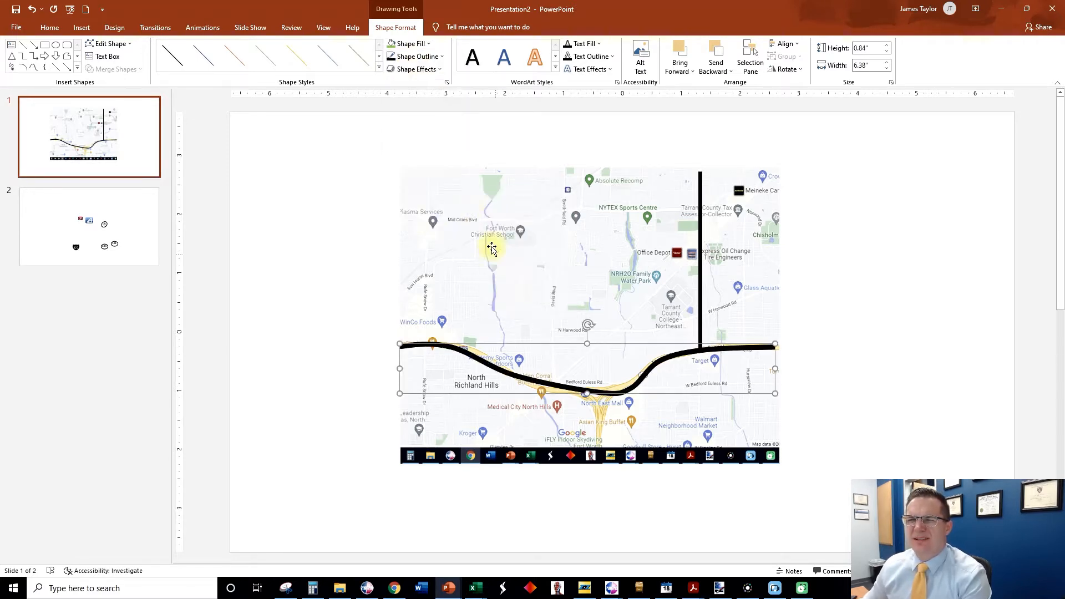
# Give the highway curve a multi-line compound type and set its line width to 10 pt.
pyautogui.click(407, 60)
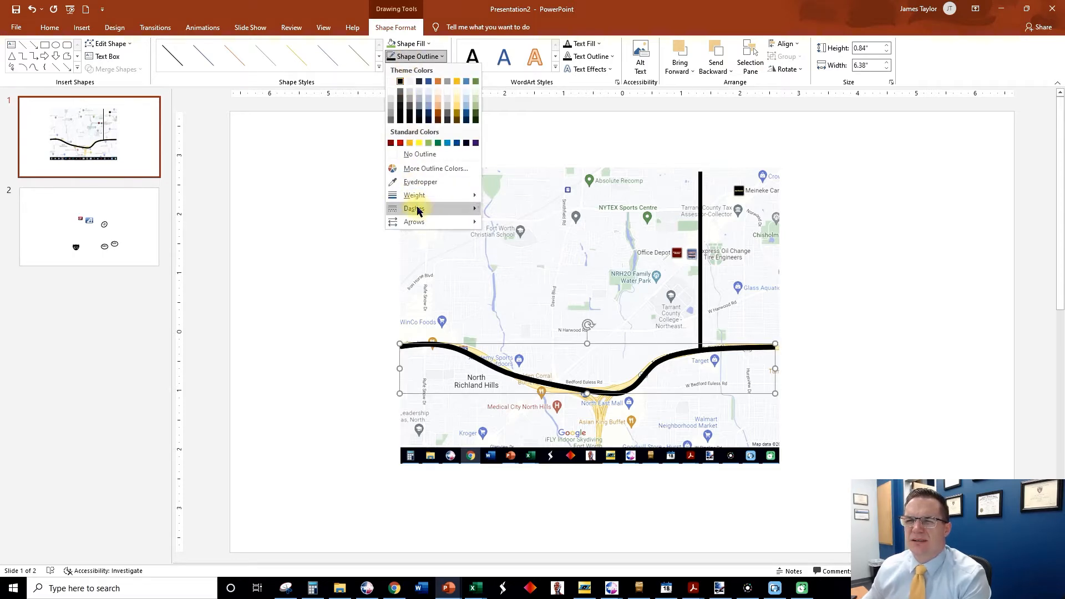
pyautogui.moveTo(417, 214)
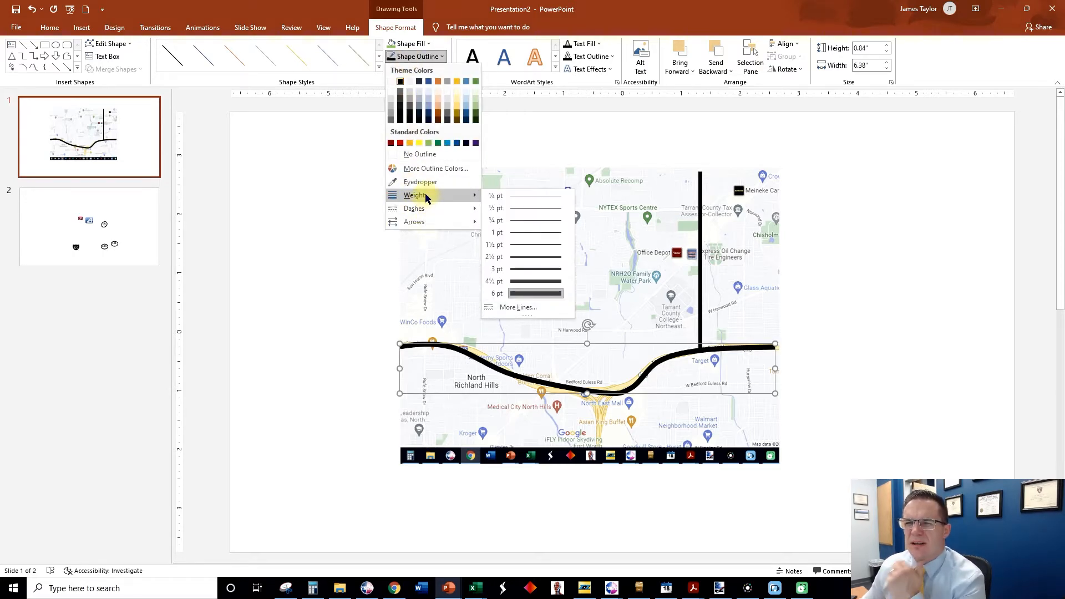
pyautogui.click(511, 306)
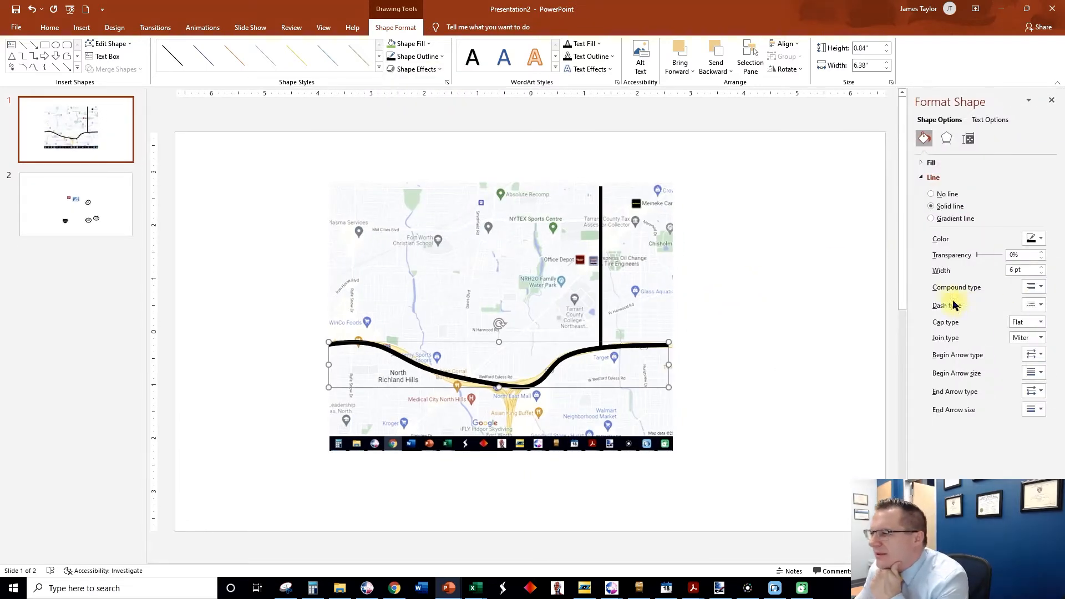
pyautogui.click(1032, 286)
pyautogui.click(1043, 348)
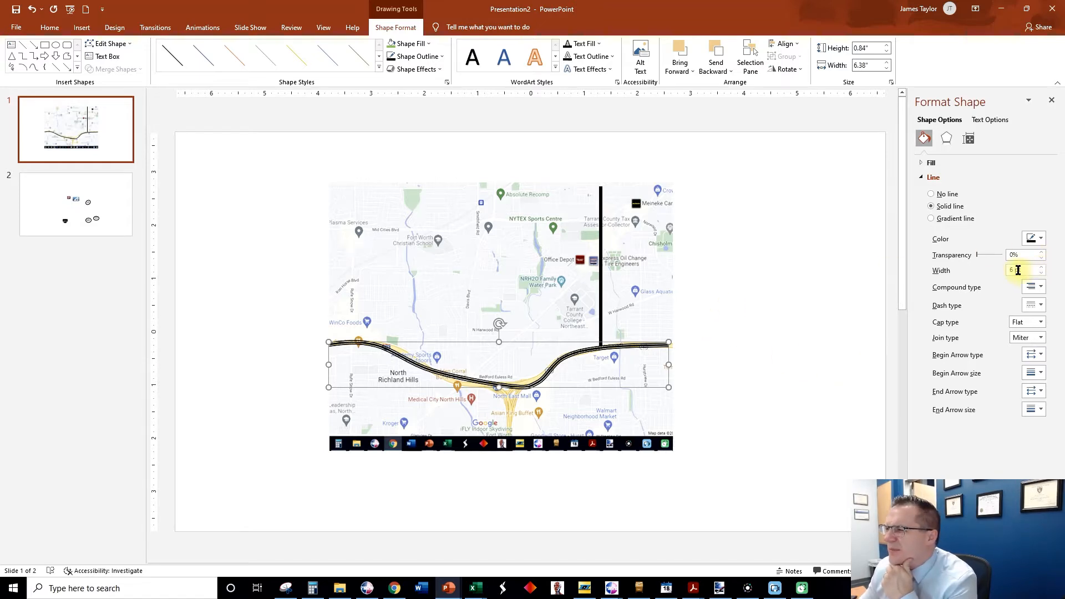
pyautogui.press('Return')
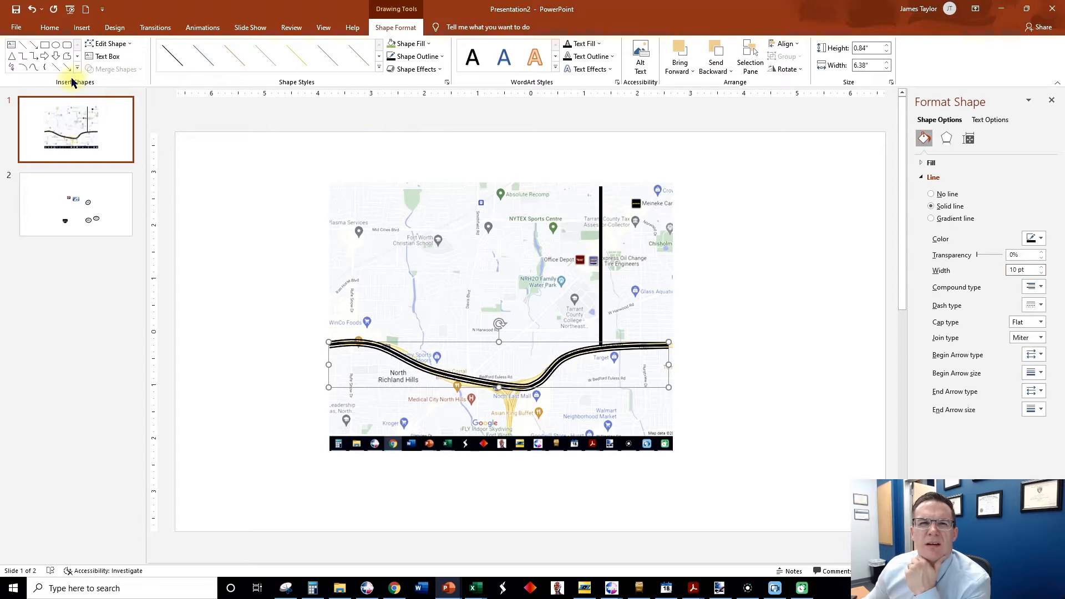
# Trace the western highway ramp down to the map's southern edge with a Curve about 0.73" wide and 1.09" high.
pyautogui.click(32, 68)
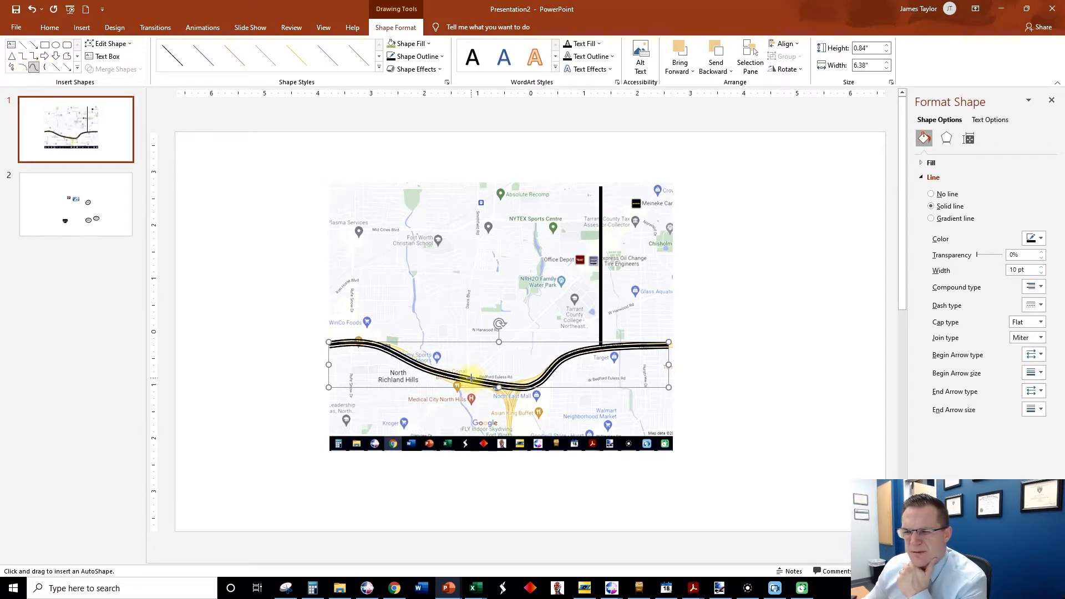
pyautogui.click(471, 379)
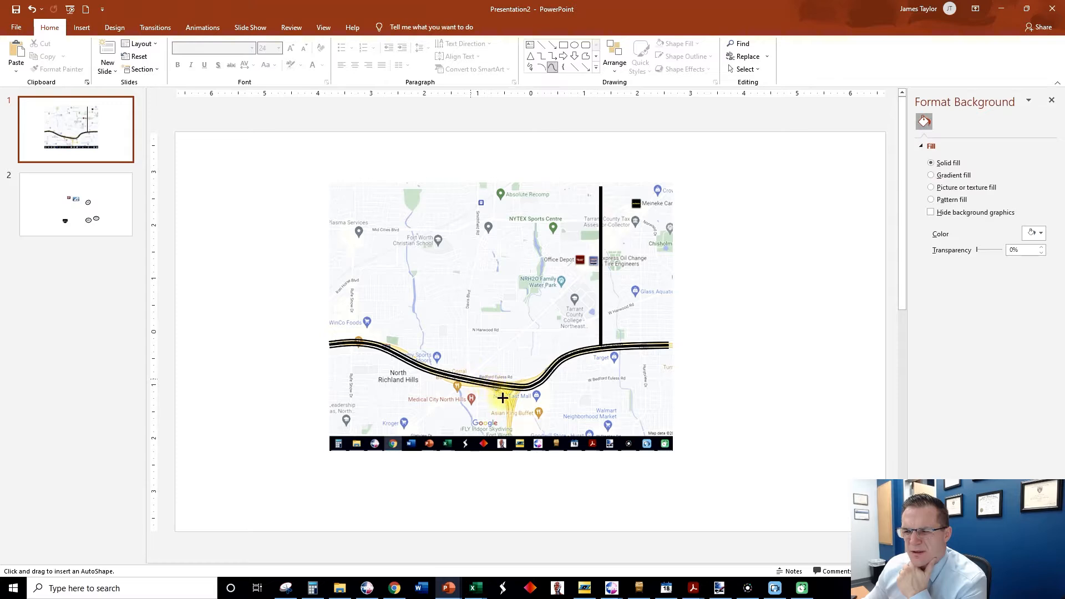
pyautogui.doubleClick(509, 437)
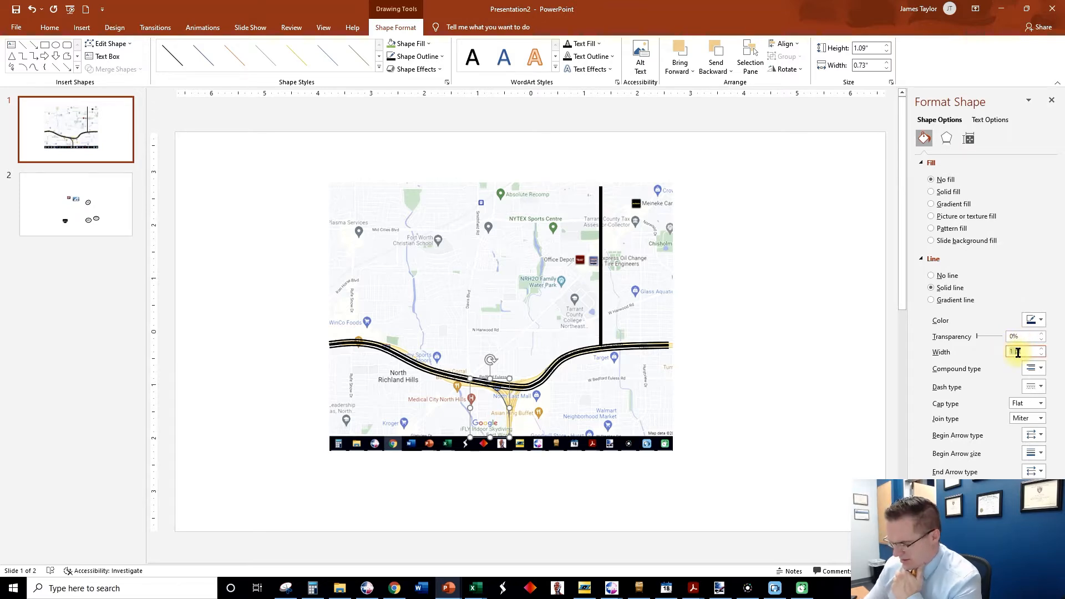
# Give the western ramp curve a 10 pt line width and a triple-line compound type.
pyautogui.write('10')
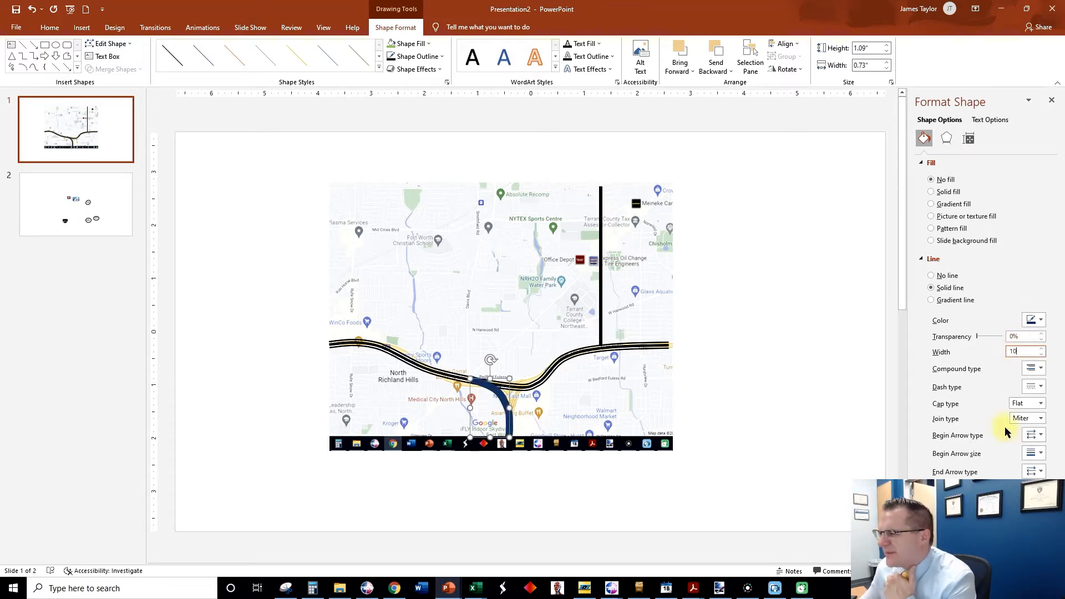
pyautogui.click(1032, 368)
pyautogui.click(1034, 427)
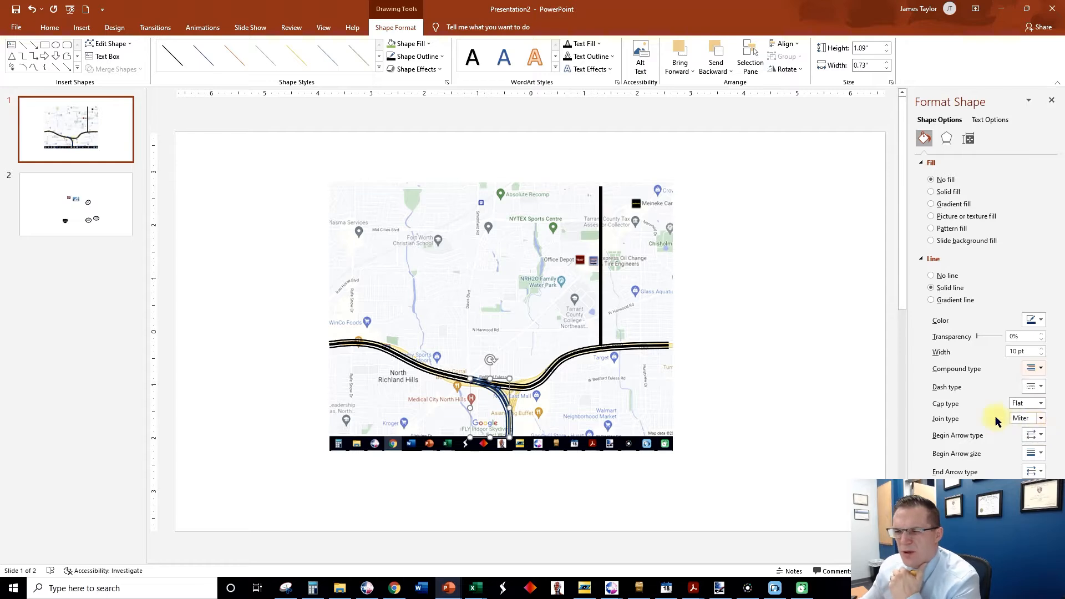
# Trace the eastern highway ramp from the southern road up to the highway with a Curve about 0.55" wide and 0.9" high.
pyautogui.click(33, 67)
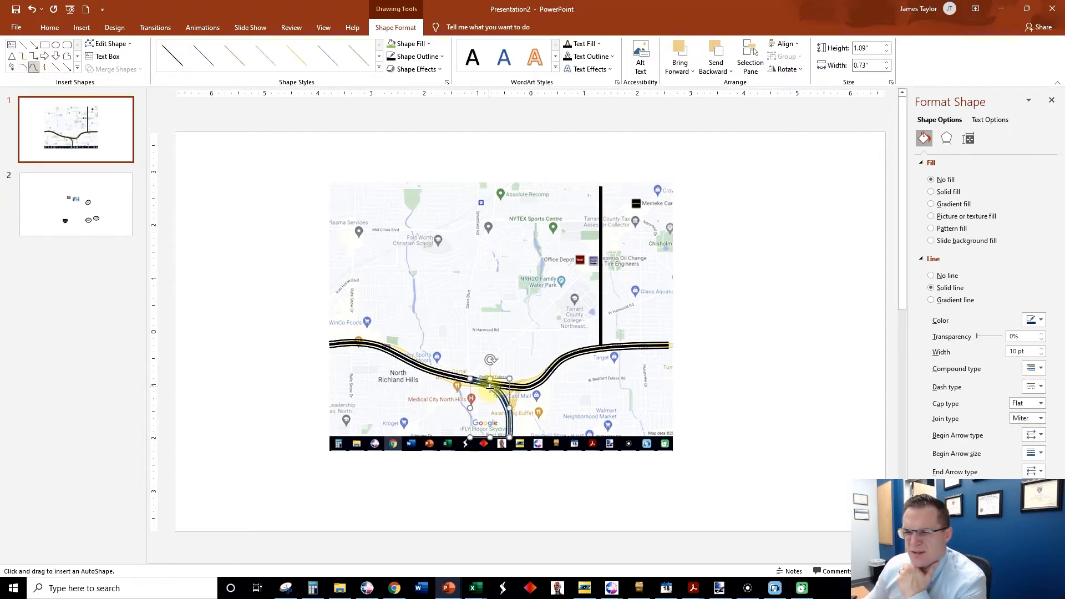
pyautogui.click(509, 430)
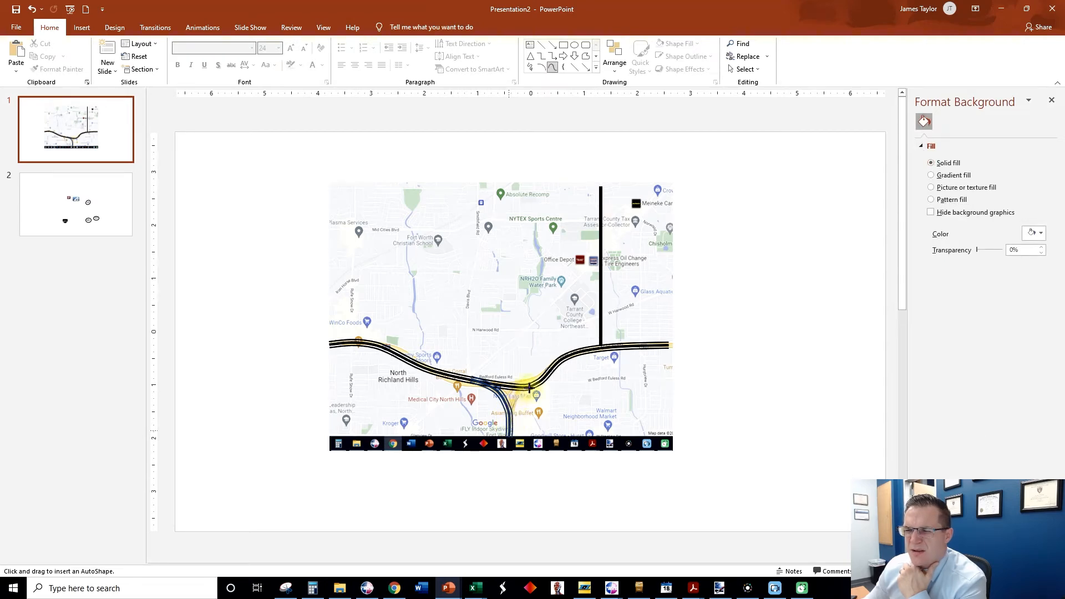
pyautogui.doubleClick(538, 382)
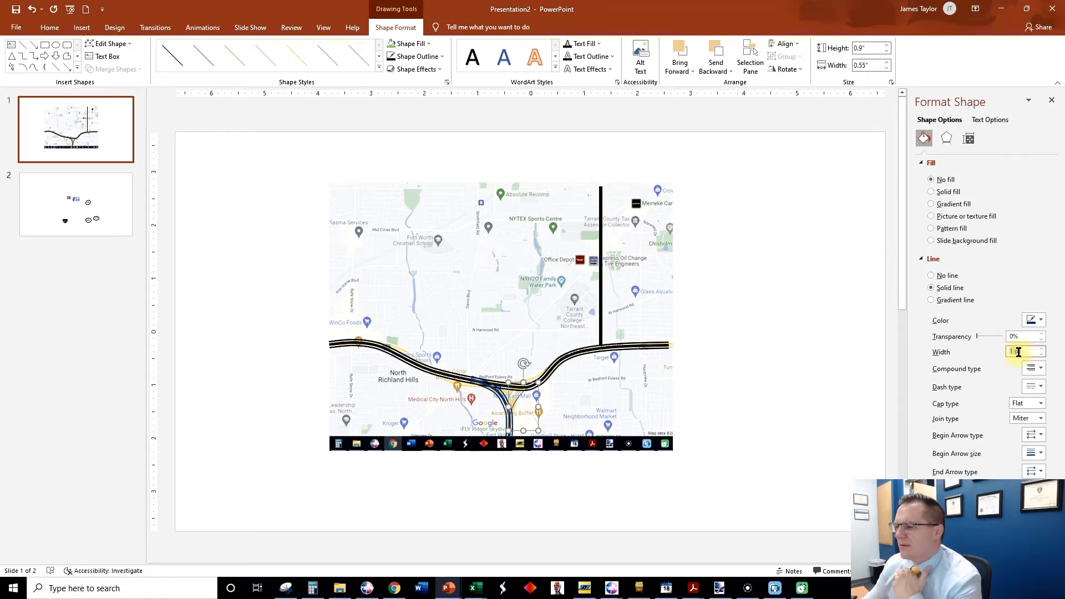
# Give the eastern ramp curve a 10 pt line width and a triple-line compound type.
pyautogui.write('10')
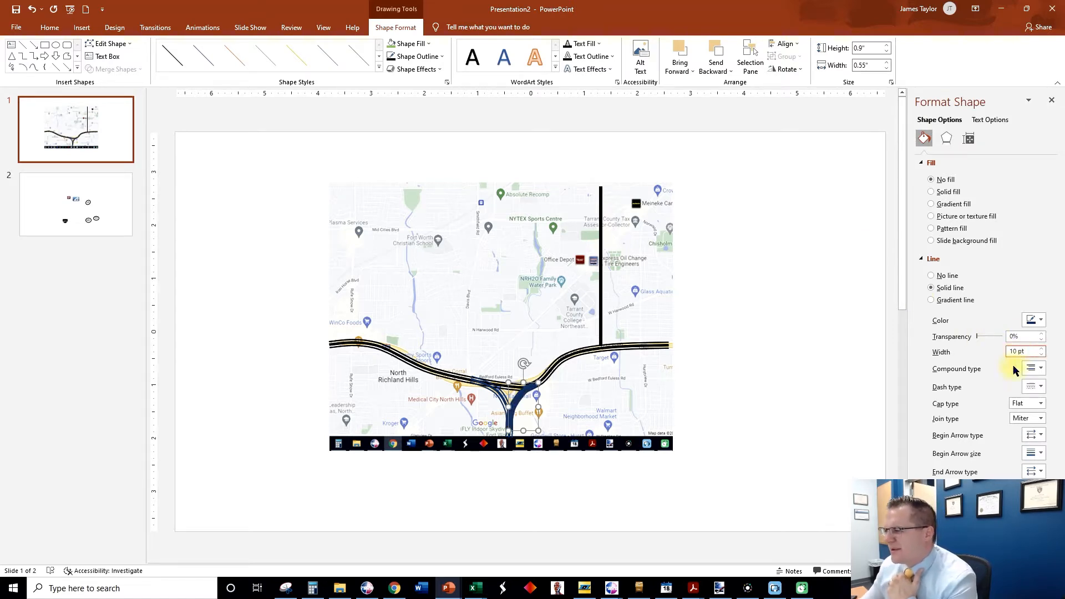
pyautogui.click(1032, 368)
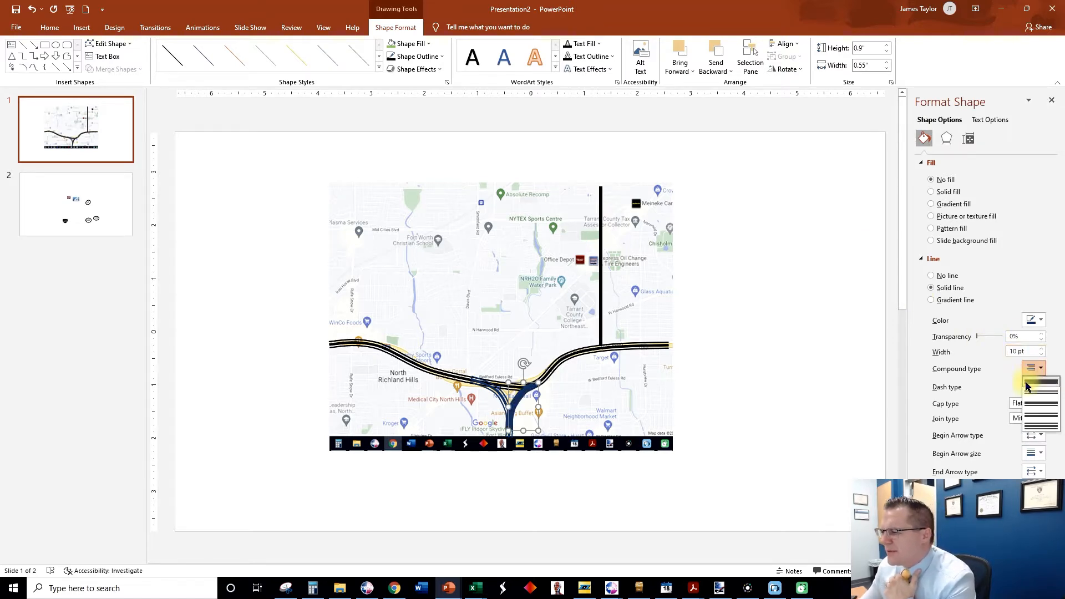
pyautogui.click(1032, 426)
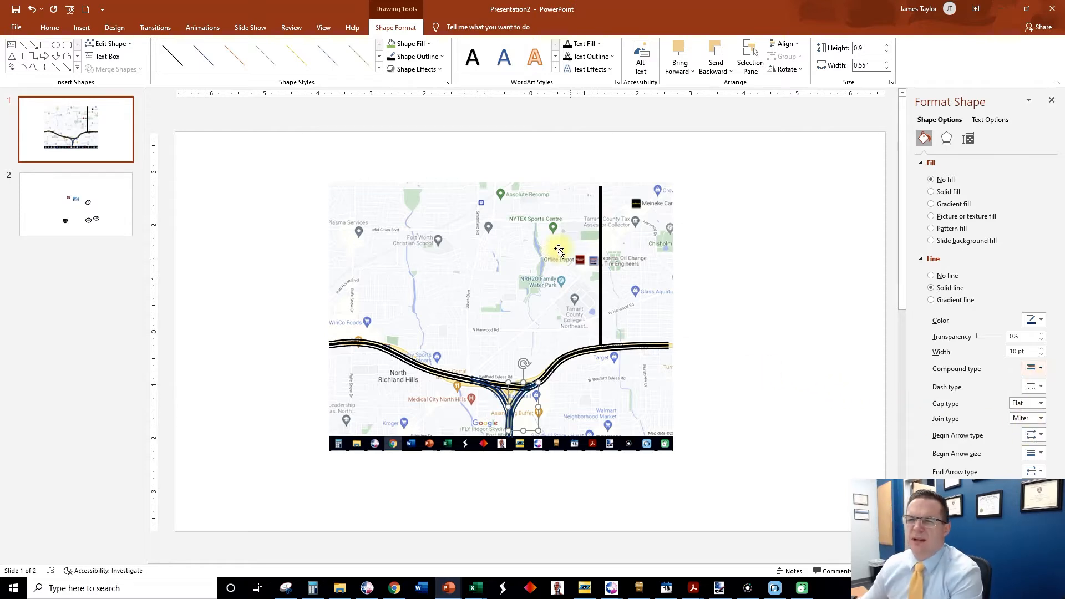
# Trace the winding north-south road from the map's northern edge to the highway with a Curve about 3.62" high and 0.53" wide.
pyautogui.click(33, 68)
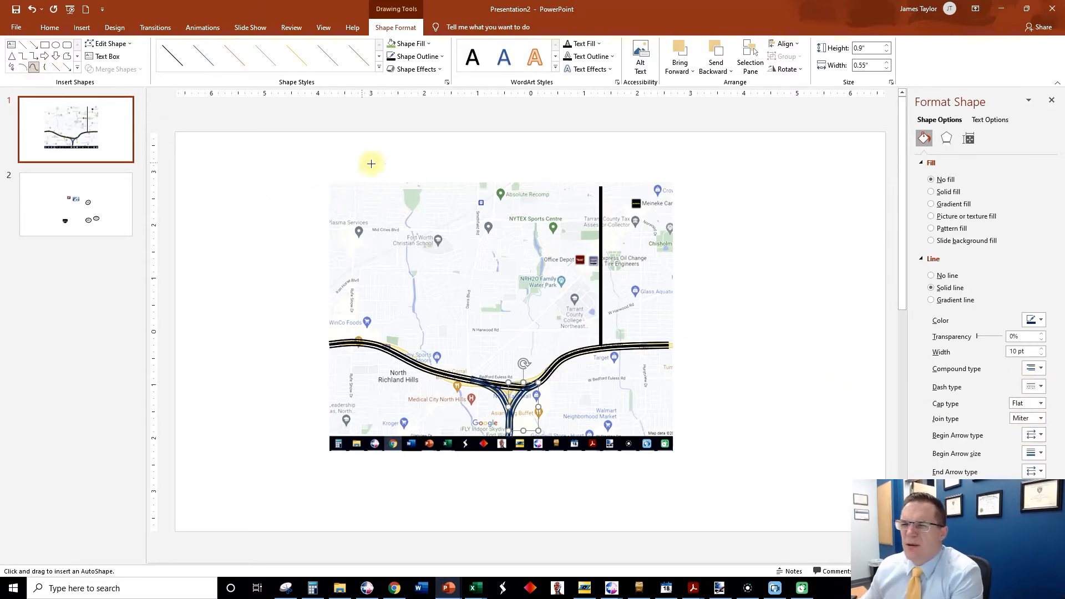
pyautogui.click(494, 185)
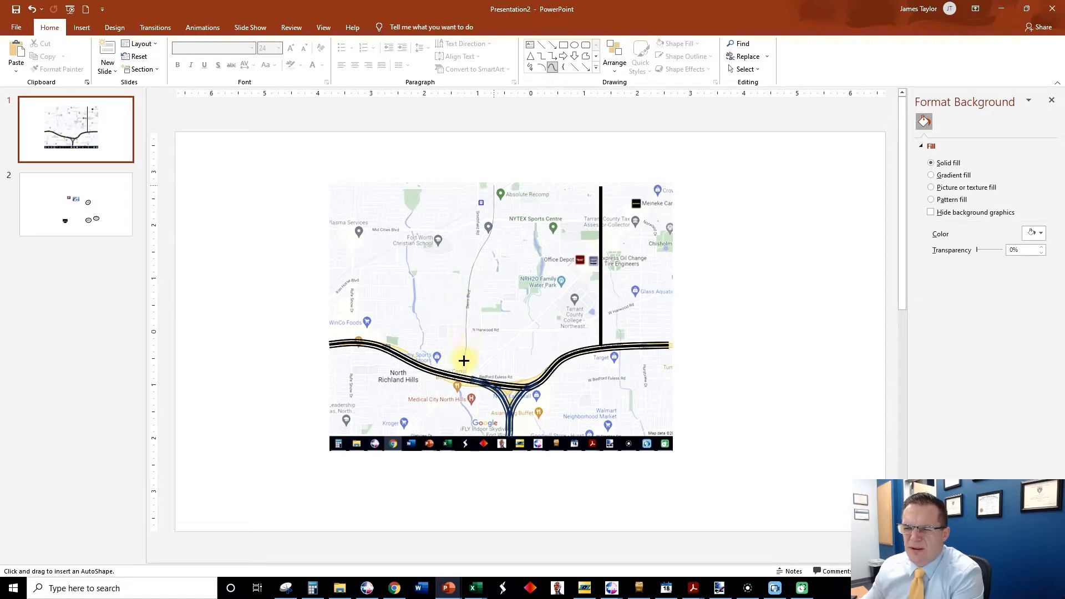
pyautogui.doubleClick(467, 378)
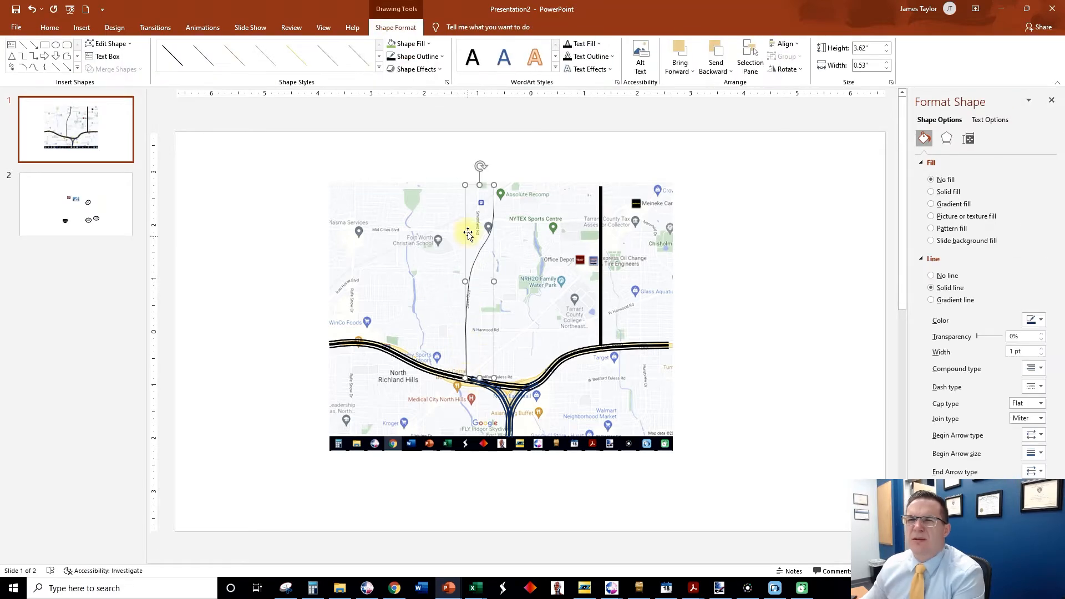
# Format the winding north-south road curve with a black outline and a weight of 4½ pt.
pyautogui.click(417, 57)
pyautogui.click(415, 60)
pyautogui.click(416, 58)
pyautogui.moveTo(431, 197)
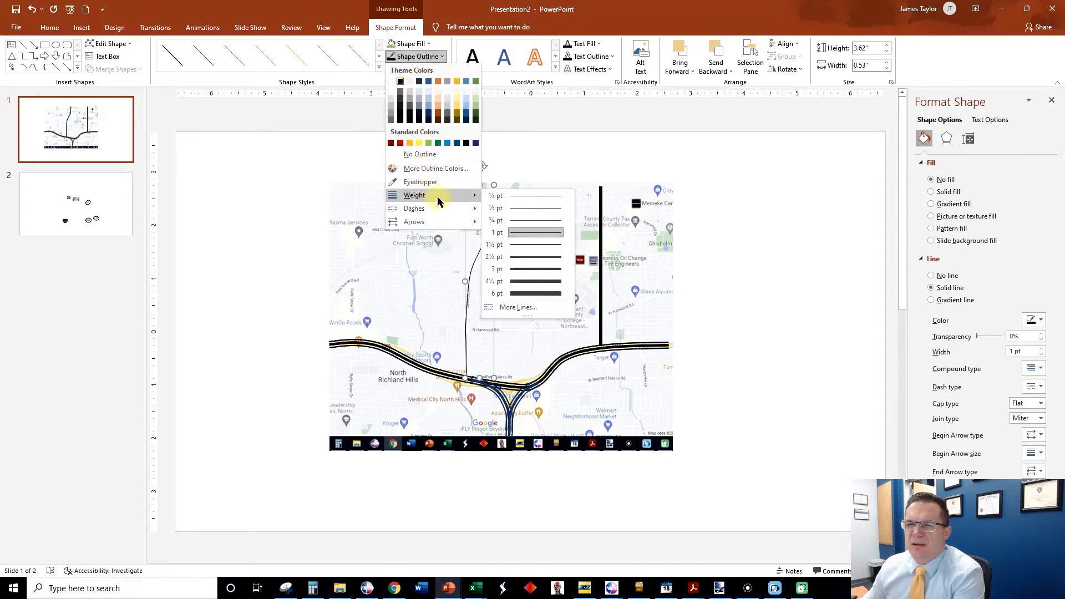
pyautogui.click(524, 281)
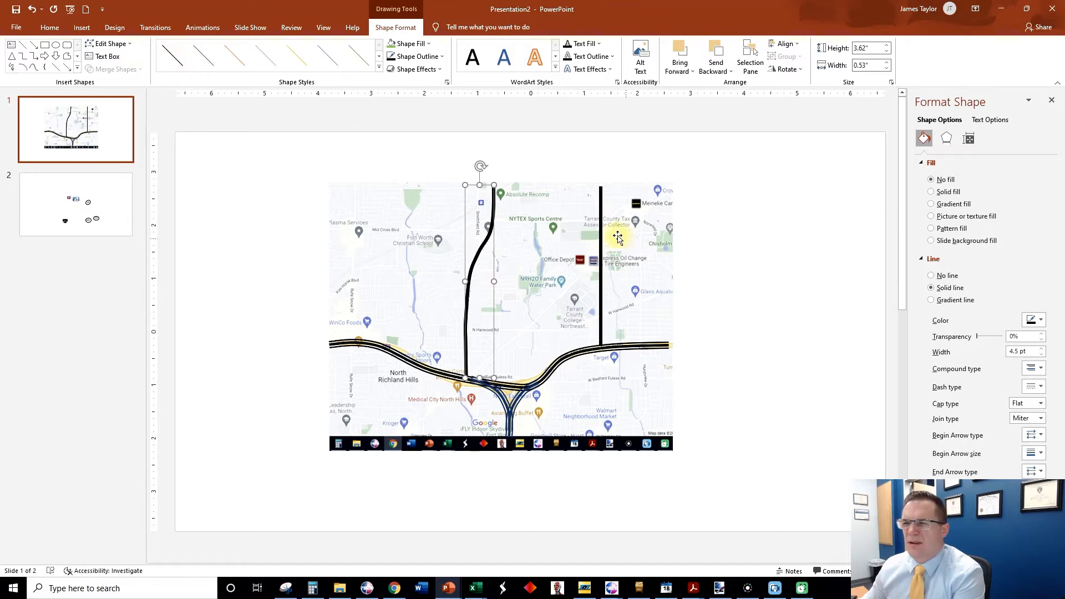
# Duplicate the straight vertical road line and stretch the copy into a southwest-to-northeast diagonal road about 4.42" high and 4.76" wide.
pyautogui.click(601, 230)
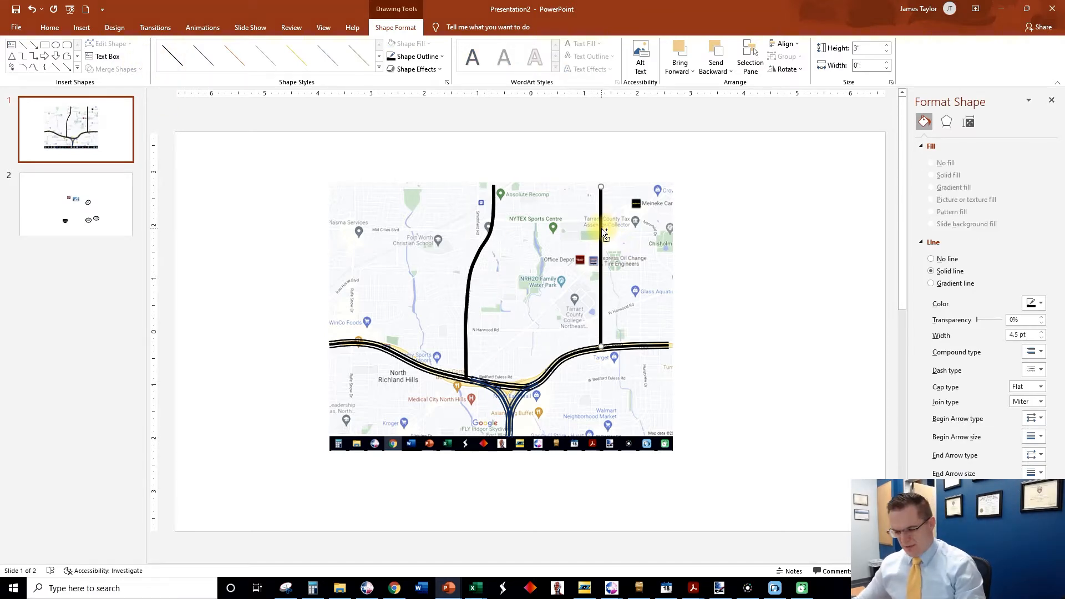
pyautogui.hotkey('ctrl', 'd')
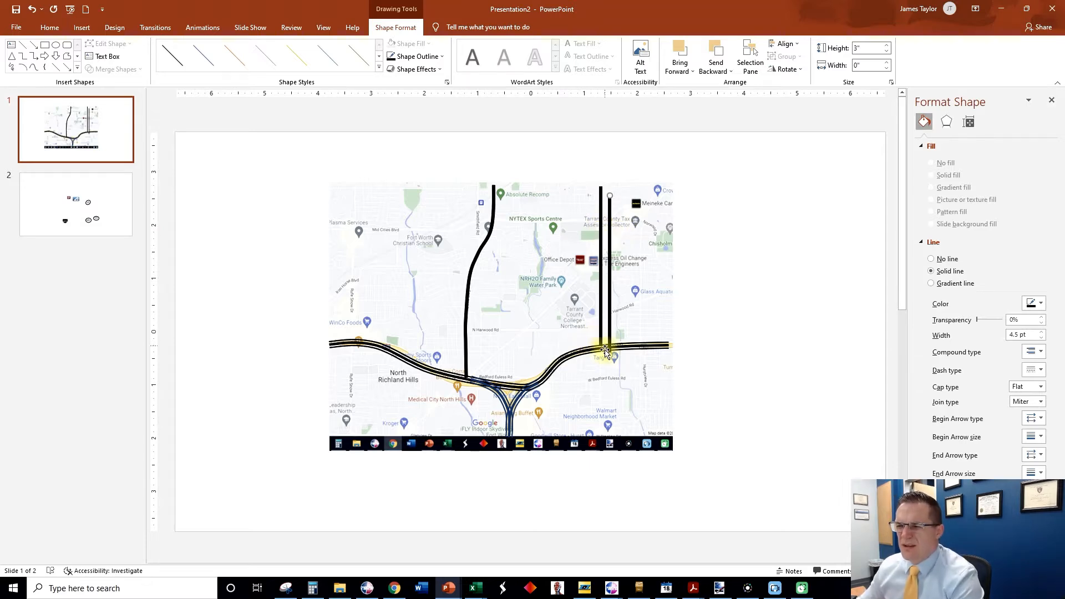
pyautogui.moveTo(608, 356); pyautogui.dragTo(409, 430)
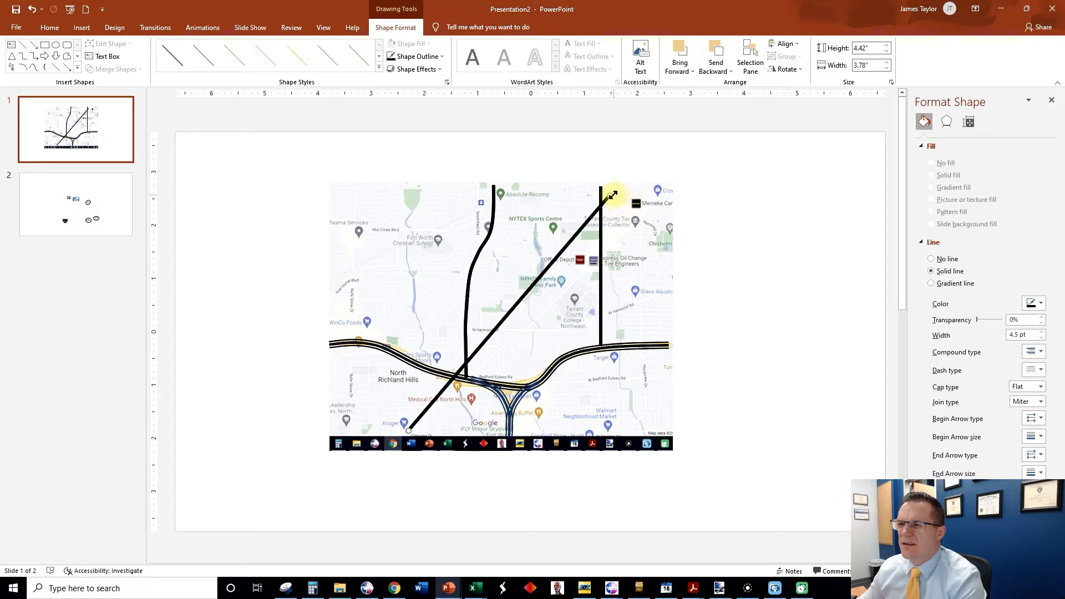
pyautogui.moveTo(612, 198); pyautogui.dragTo(661, 195)
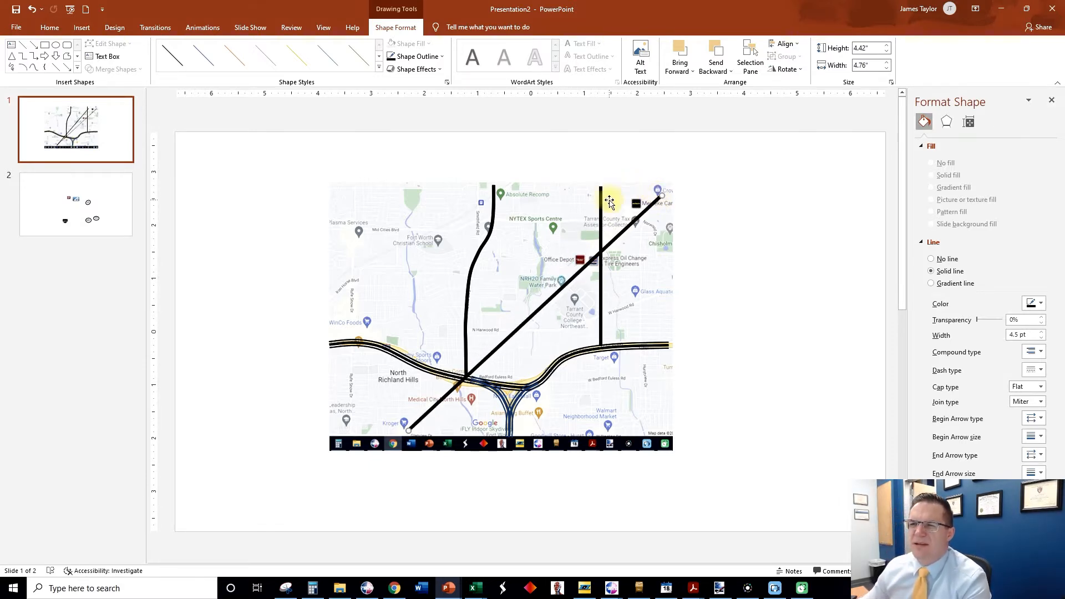
# Trace Mid Cities Blvd eastward across the northern part of the map with a Curve about 5.6" wide and 0.27" high.
pyautogui.click(33, 68)
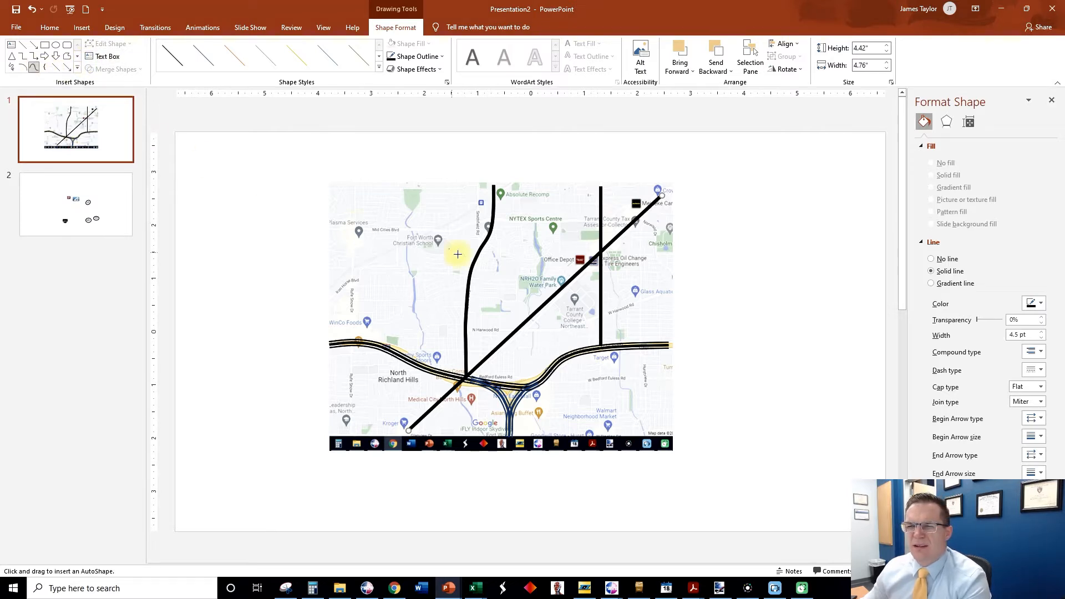
pyautogui.click(368, 230)
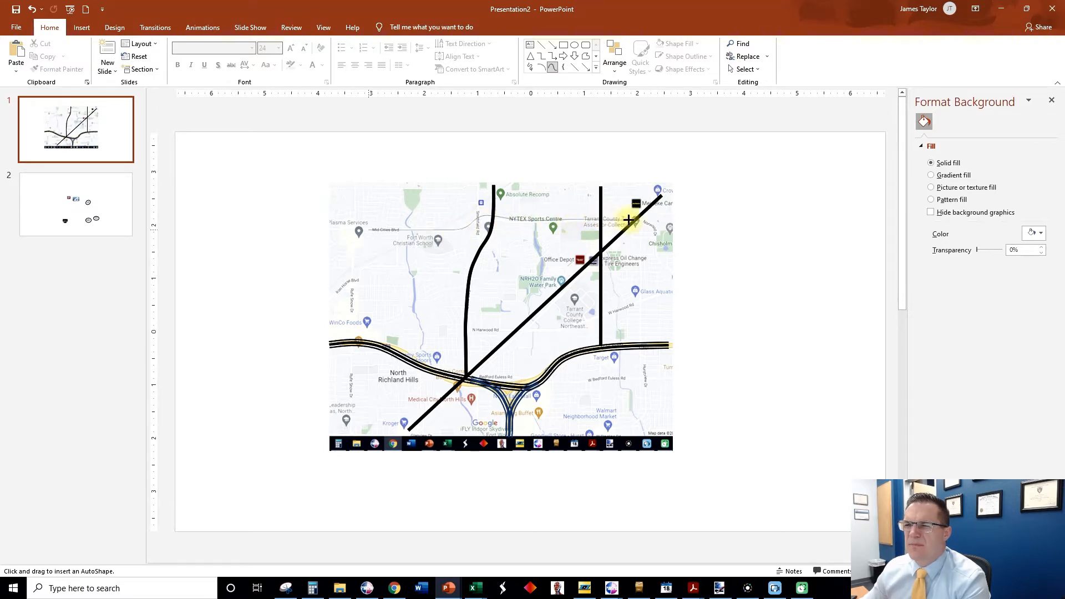
pyautogui.doubleClick(667, 220)
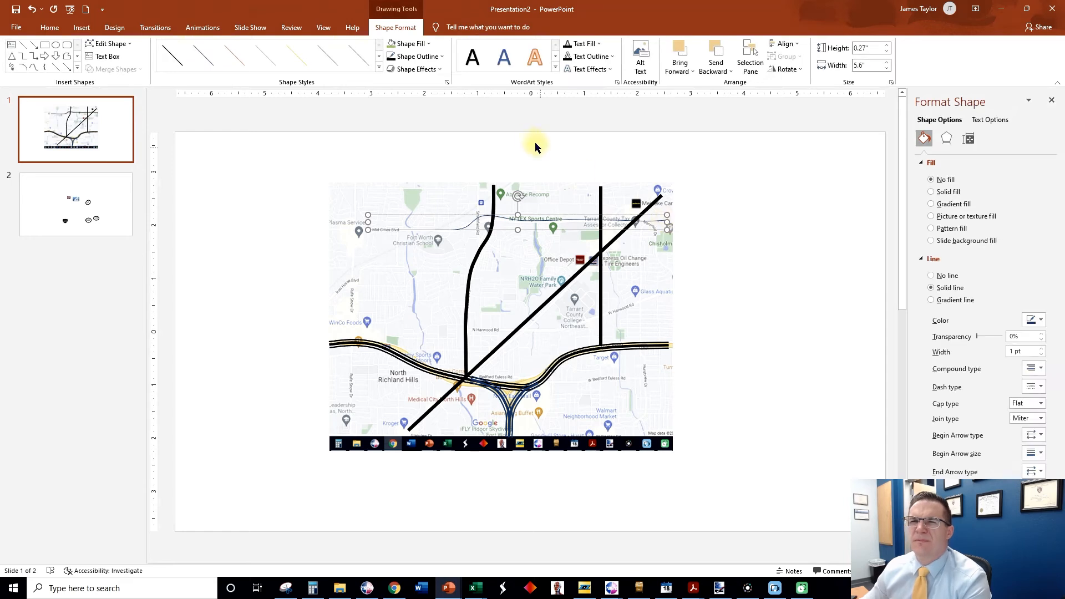
# Give the Mid Cities Blvd curve a black outline.
pyautogui.click(415, 57)
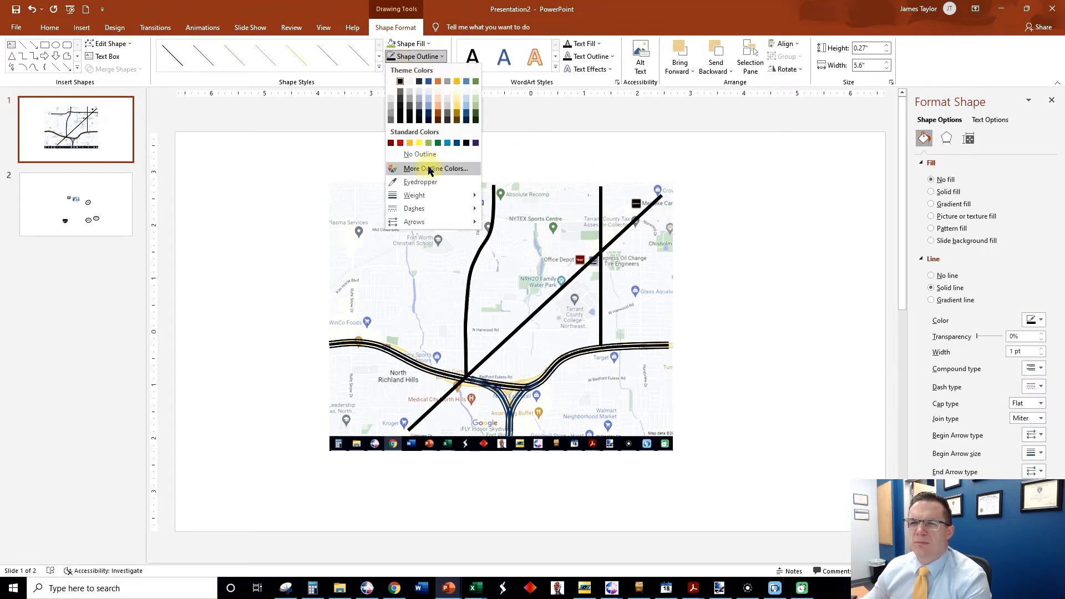